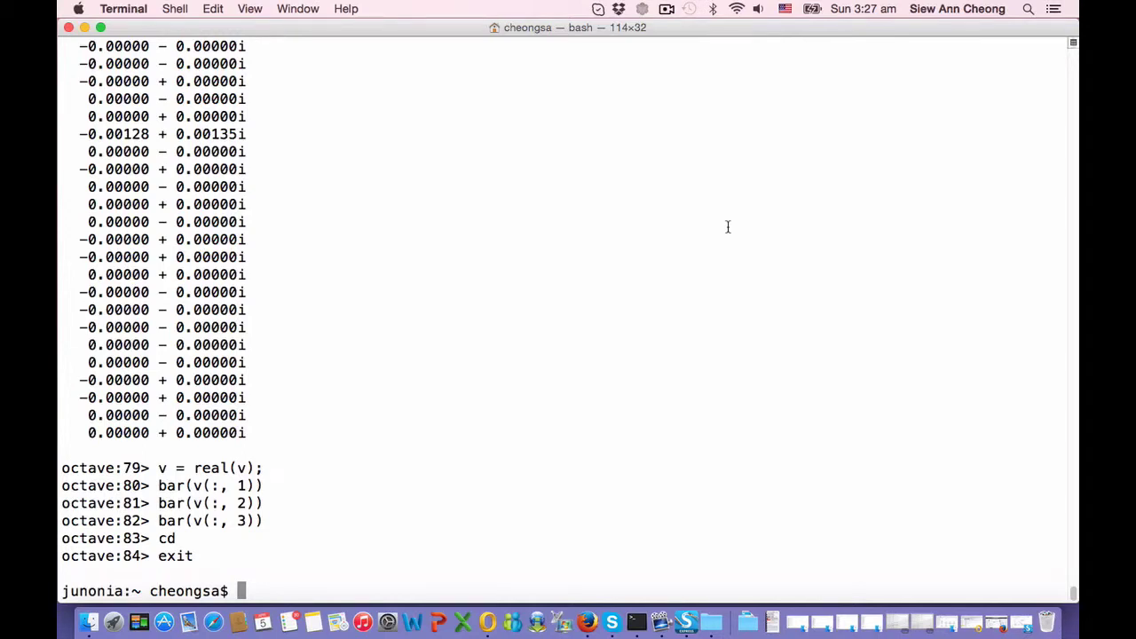
Lower the system volume, then start GNU Octave from the bash prompt with octave
key("XF86AudioLowerVolume")
type("octave")
key("Return")
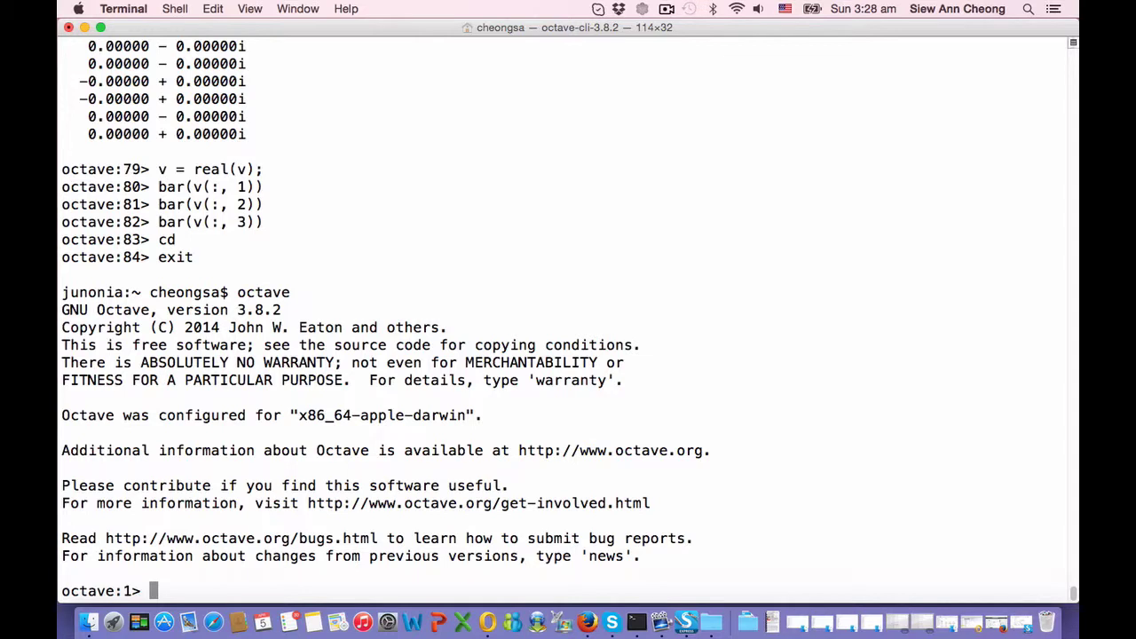
Create x as an 800-by-400 normal random matrix with x = randn(800, 400);
type("x = randn")
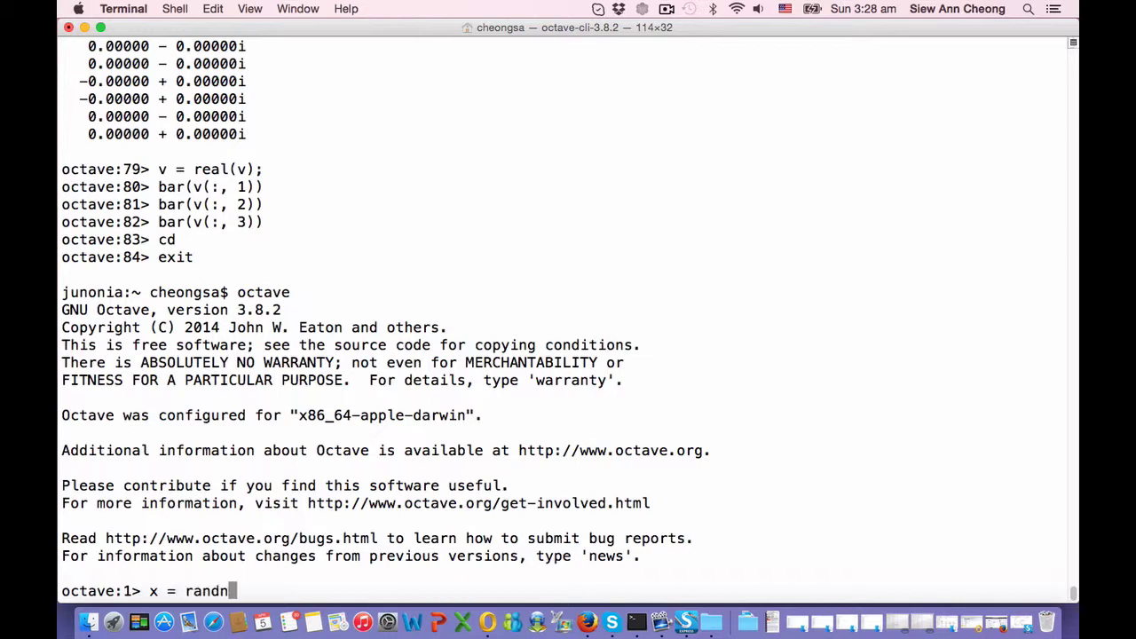
type("(")
type("800, 400)")
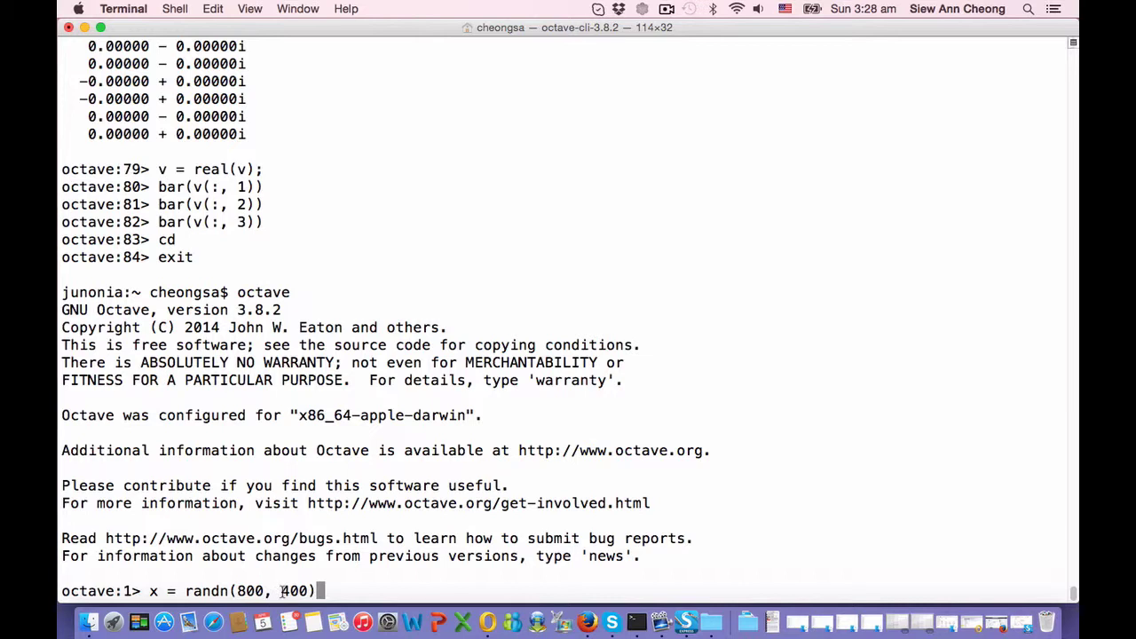
left_click_drag(282, 590, 309, 590)
left_click_drag(237, 590, 263, 590)
left_click(336, 589)
type(";")
key("Return")
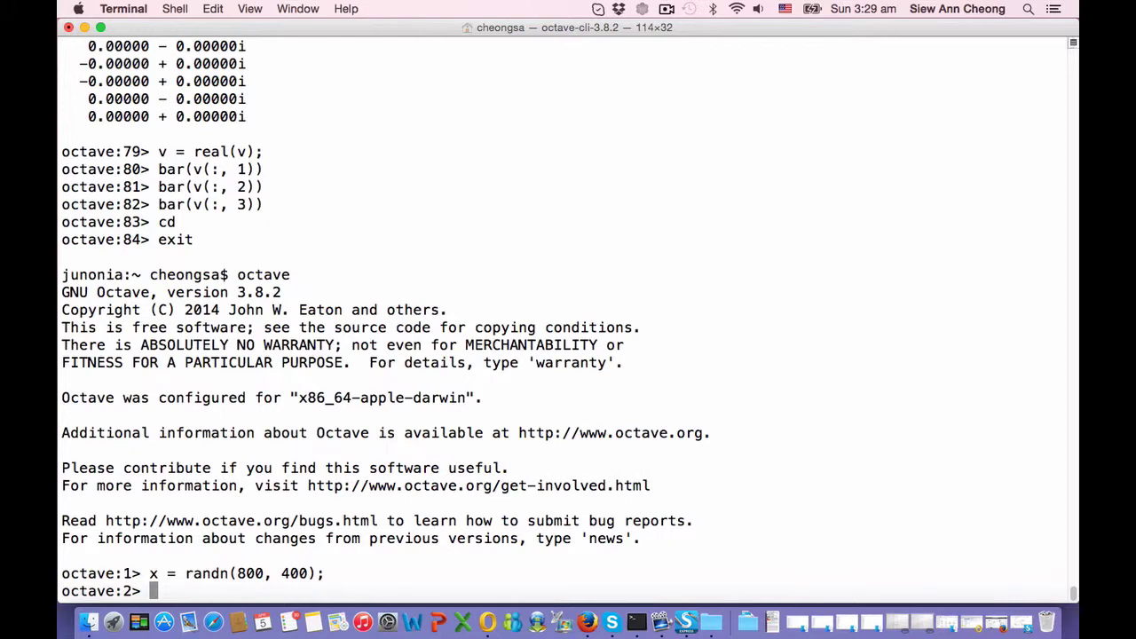
Compute C = corr(x);, list the variables with whos, and display C with imagesc(C)
type("C = corr(x)")
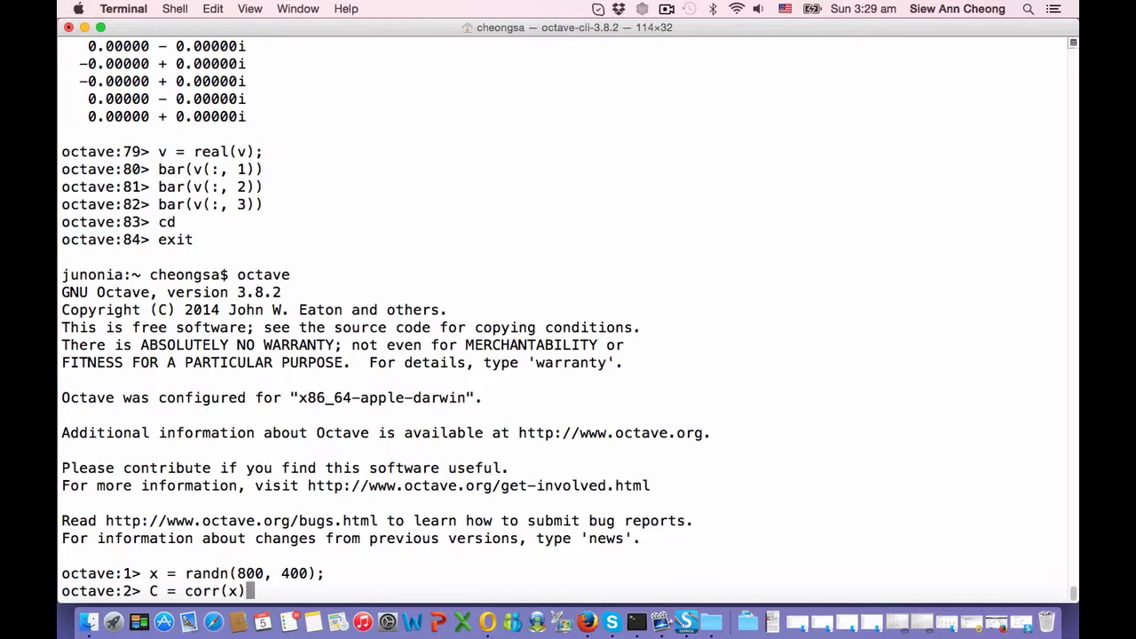
type(";")
key("Return")
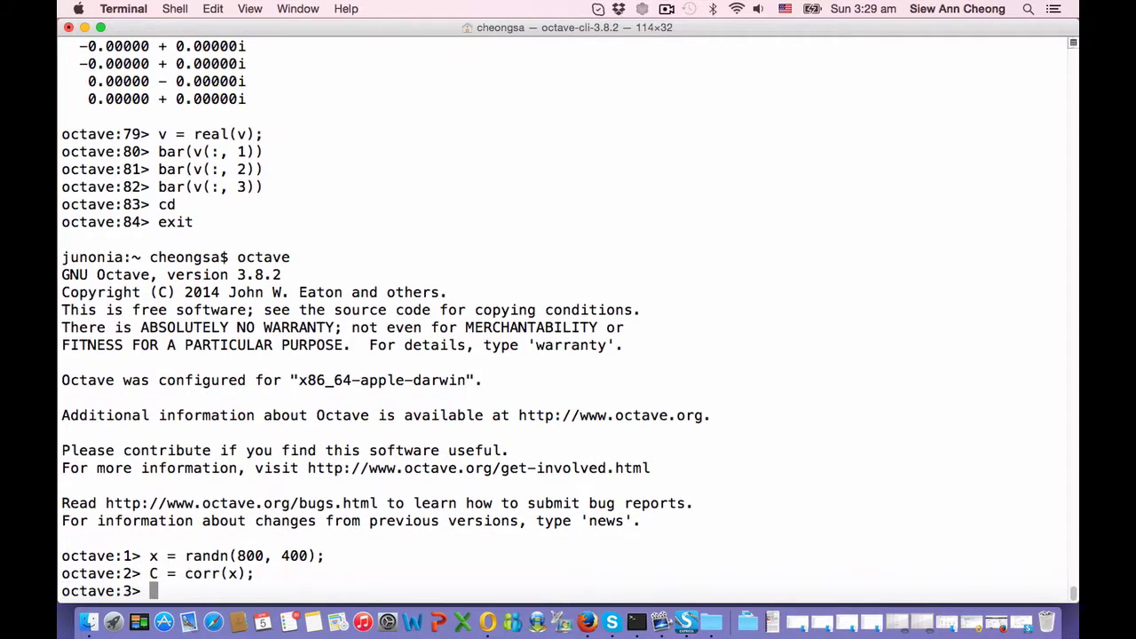
type("whos")
key("Return")
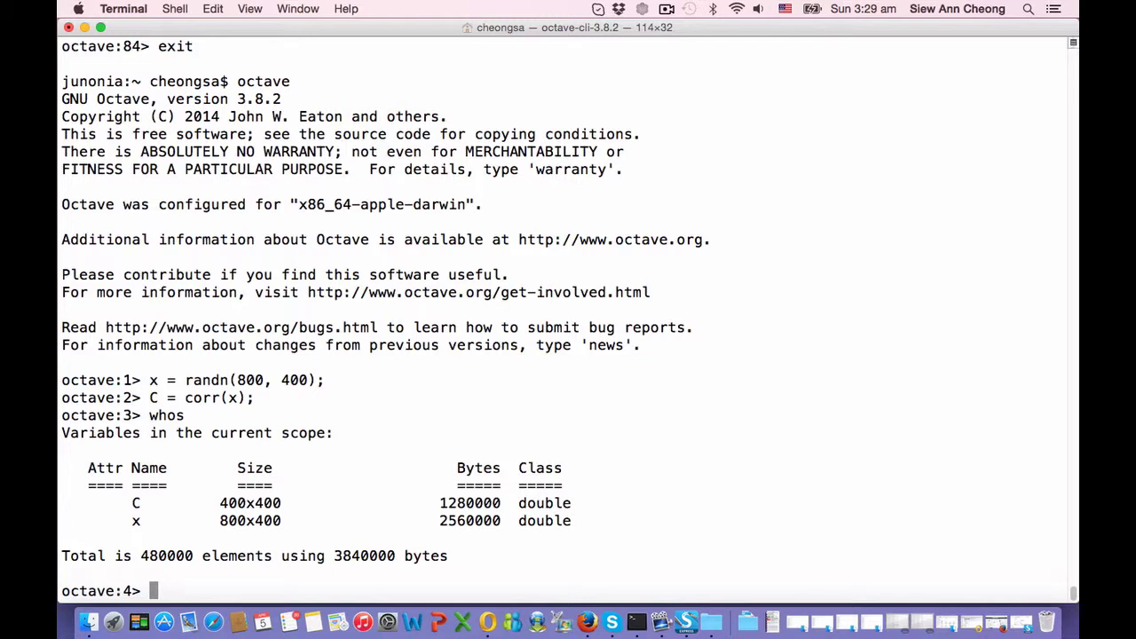
type("imagesc(C)")
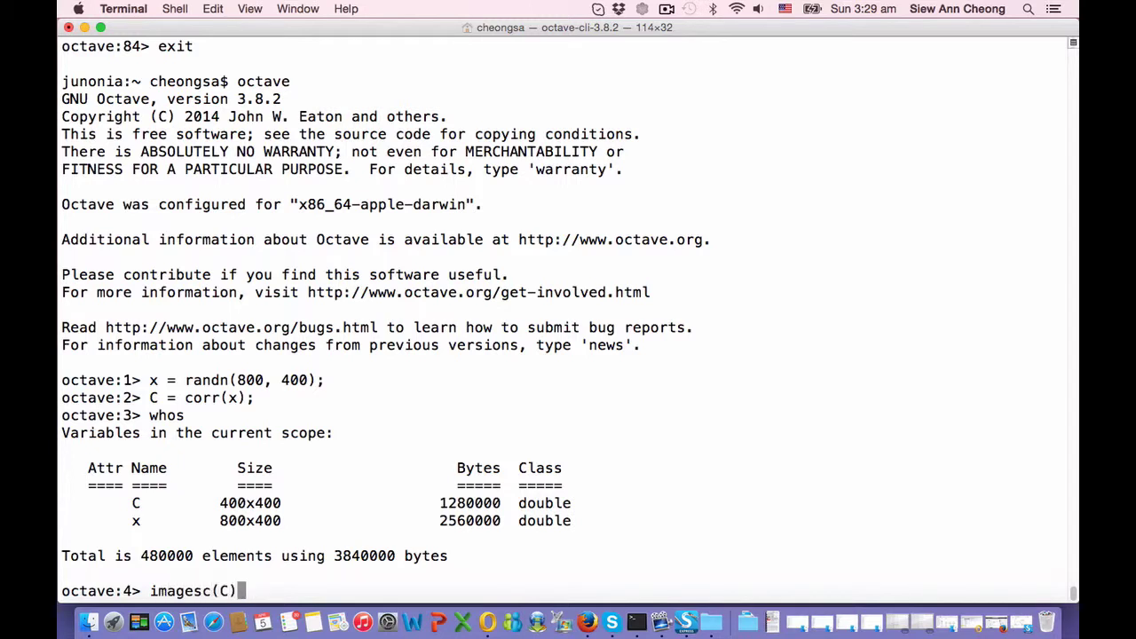
key("Return")
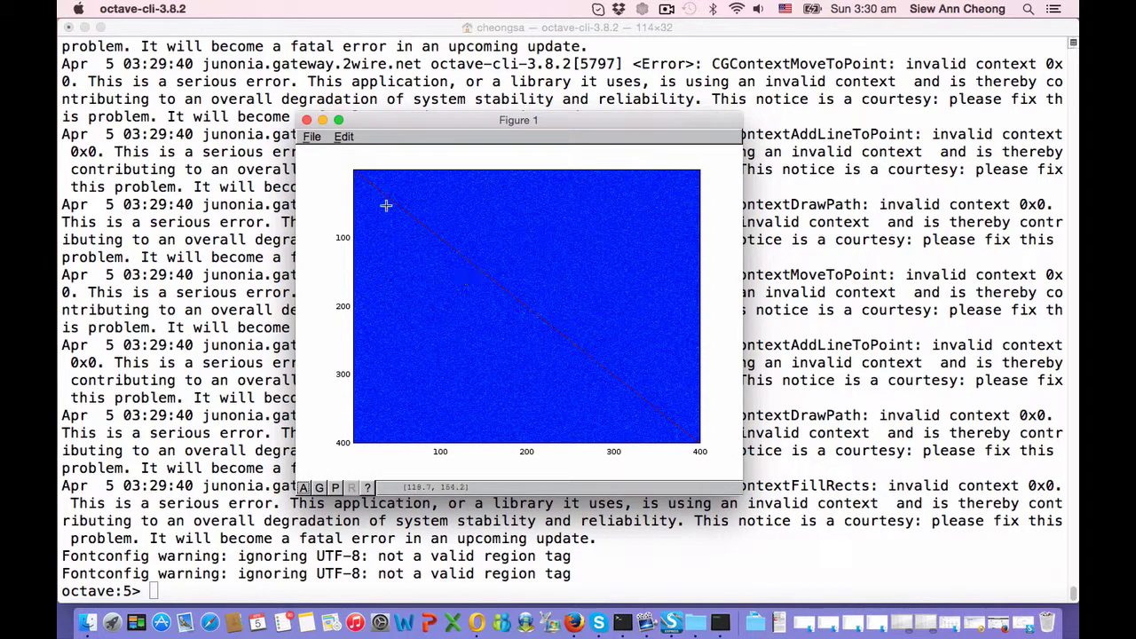
Close the Figure 1 window showing the image of C
left_click(306, 120)
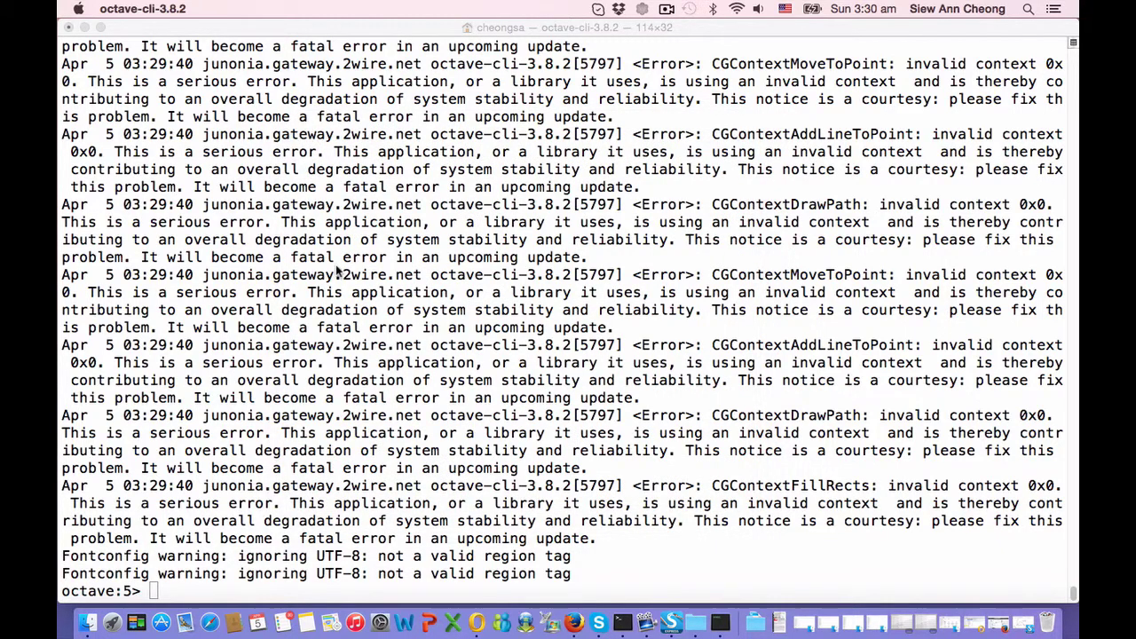
Store the eigenvalues of C in l with l = eig(C); and check the workspace with whos
type("l = ")
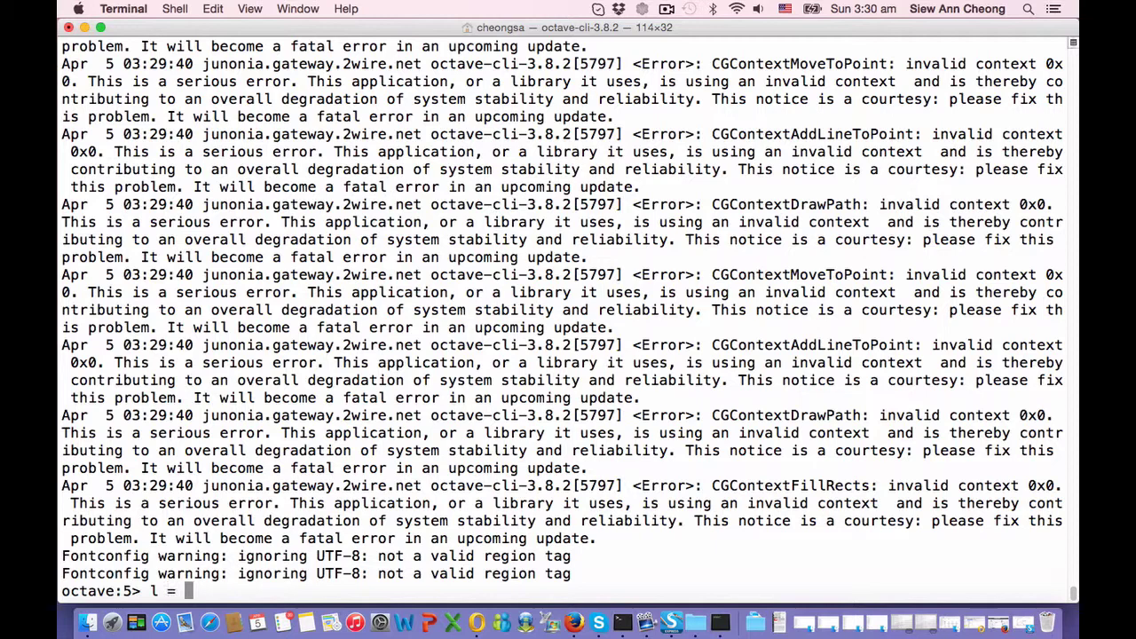
type("eig(C)")
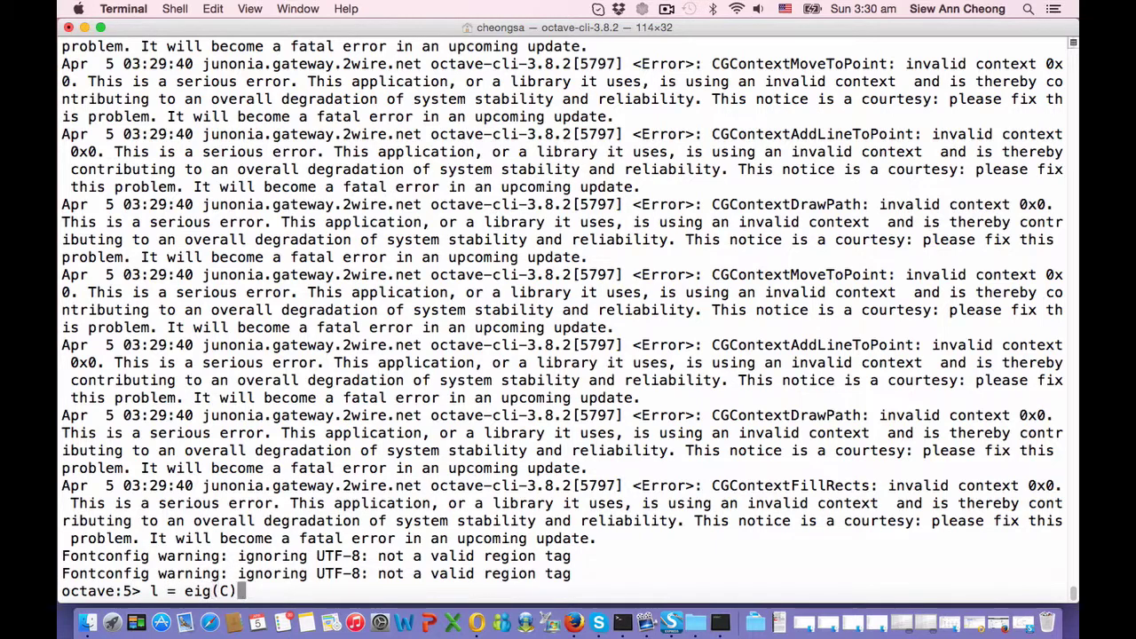
type(";")
key("Return")
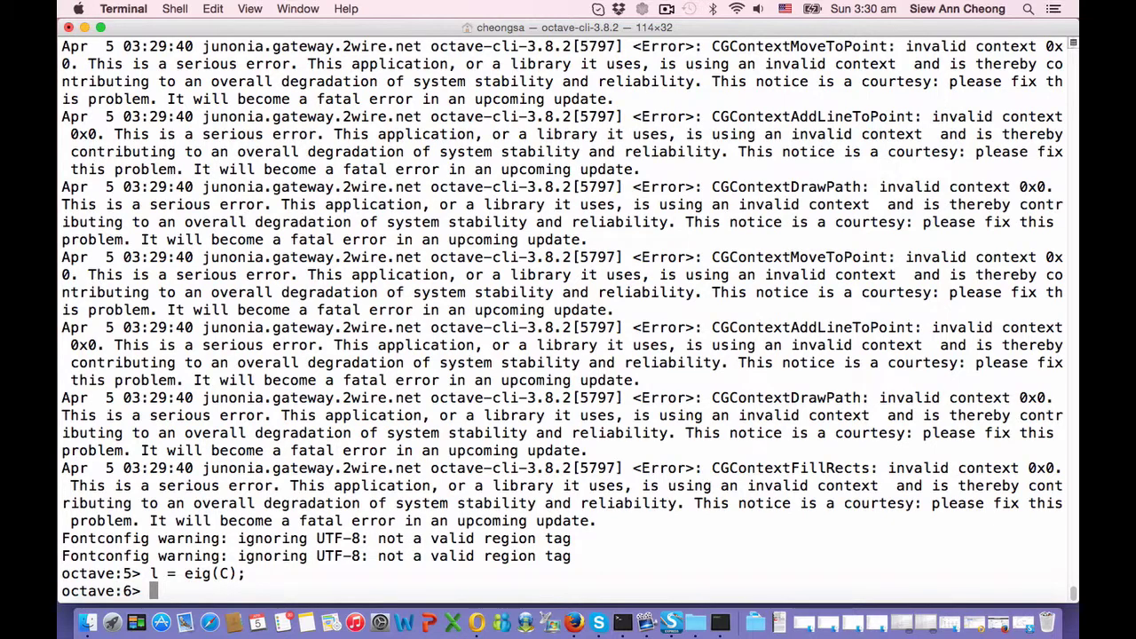
type("whos")
key("Return")
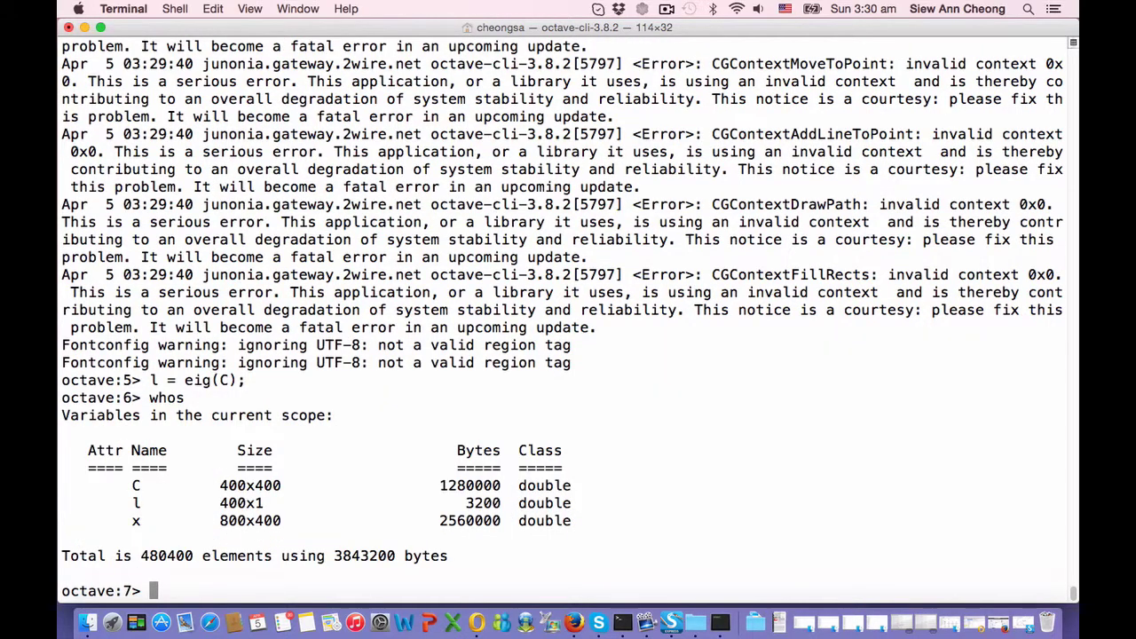
Print all 400 eigenvalues in l, from 0.088594 to 2.862587, then exit the listing
type("l")
key("Return")
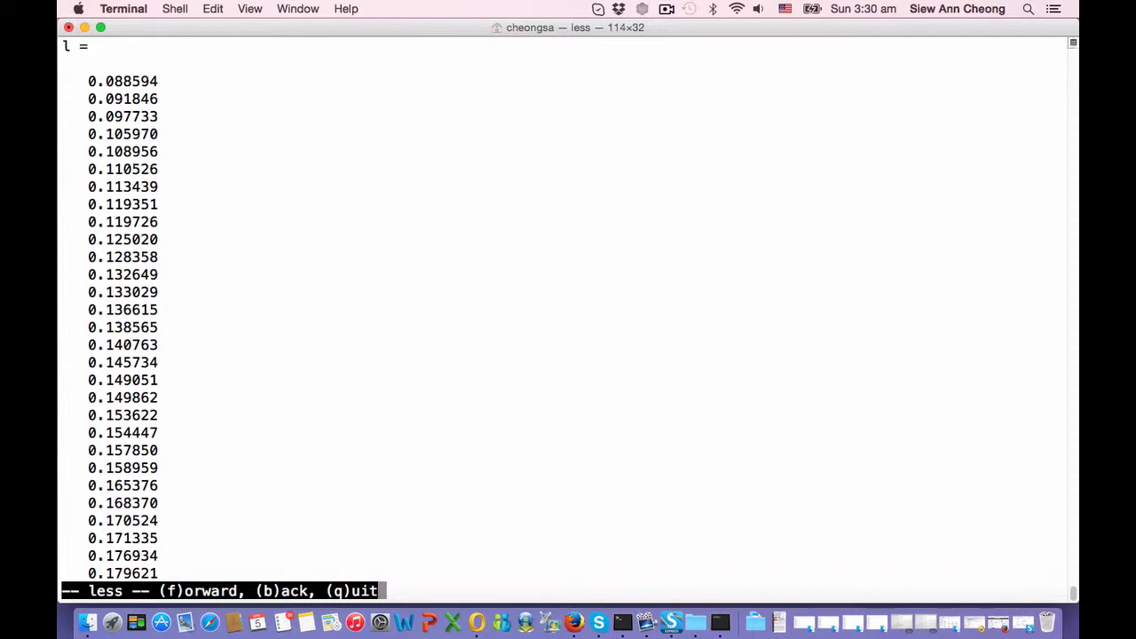
key("space")
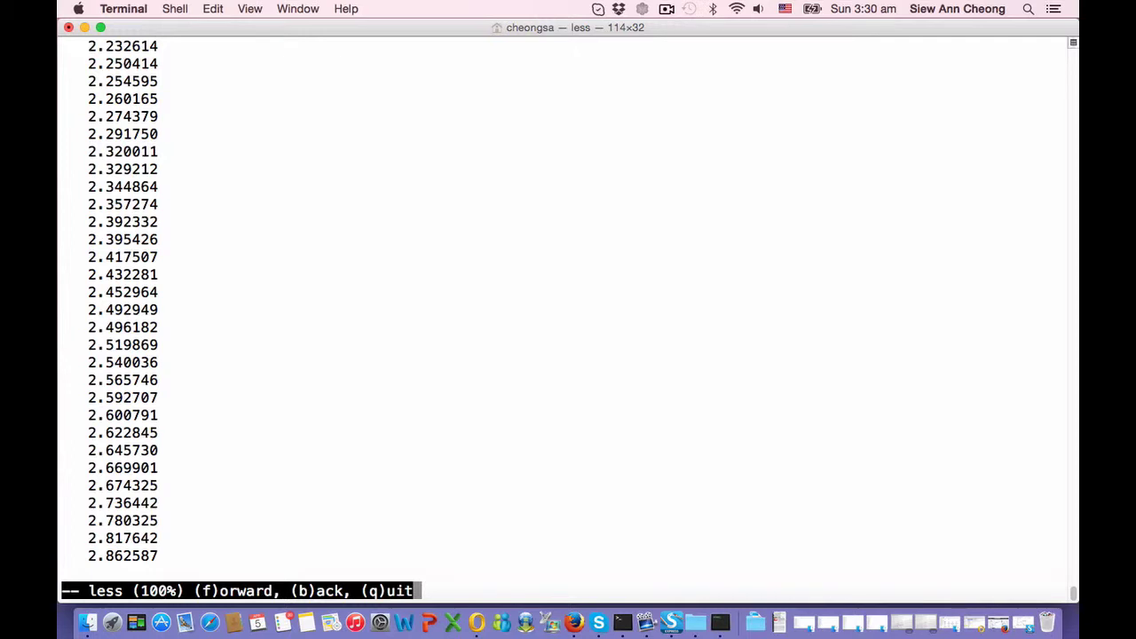
type("q")
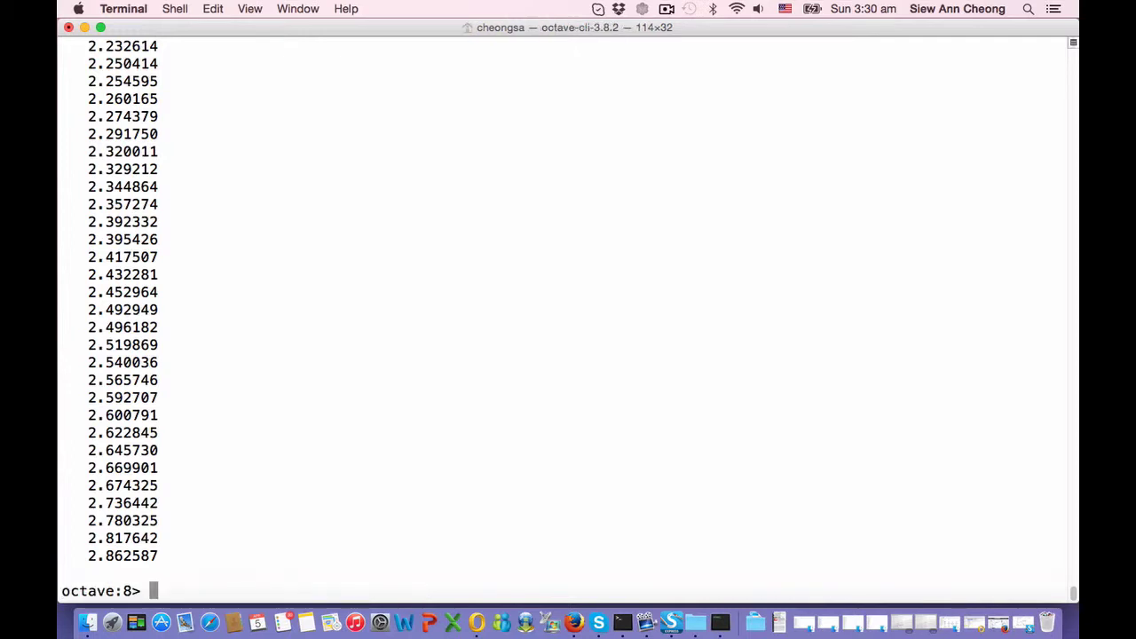
type("l")
key("Return")
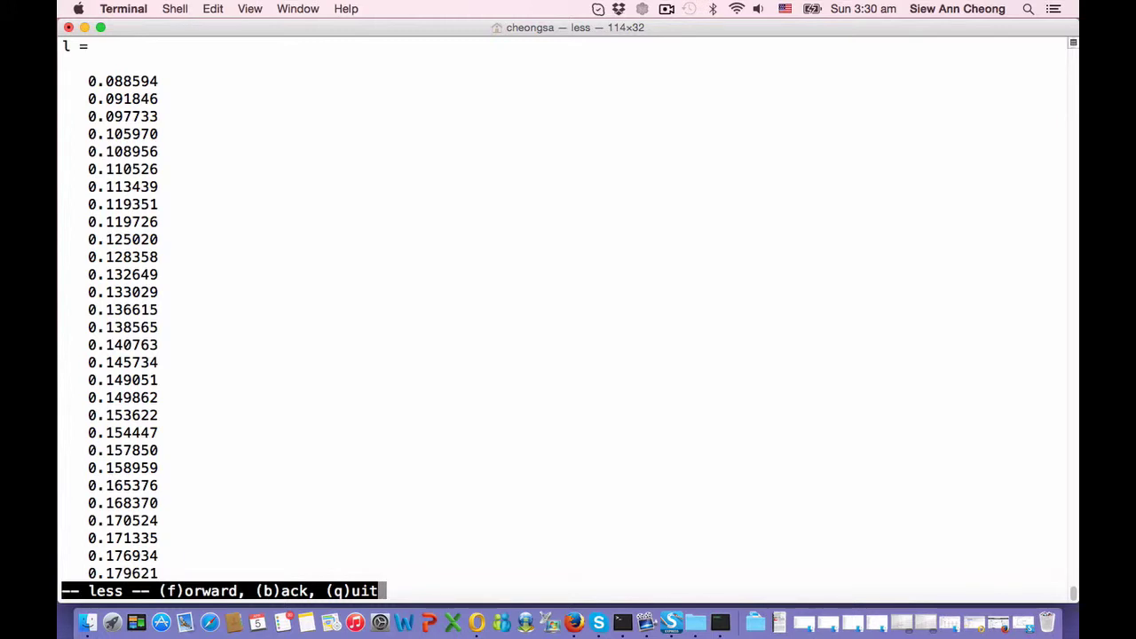
key("q")
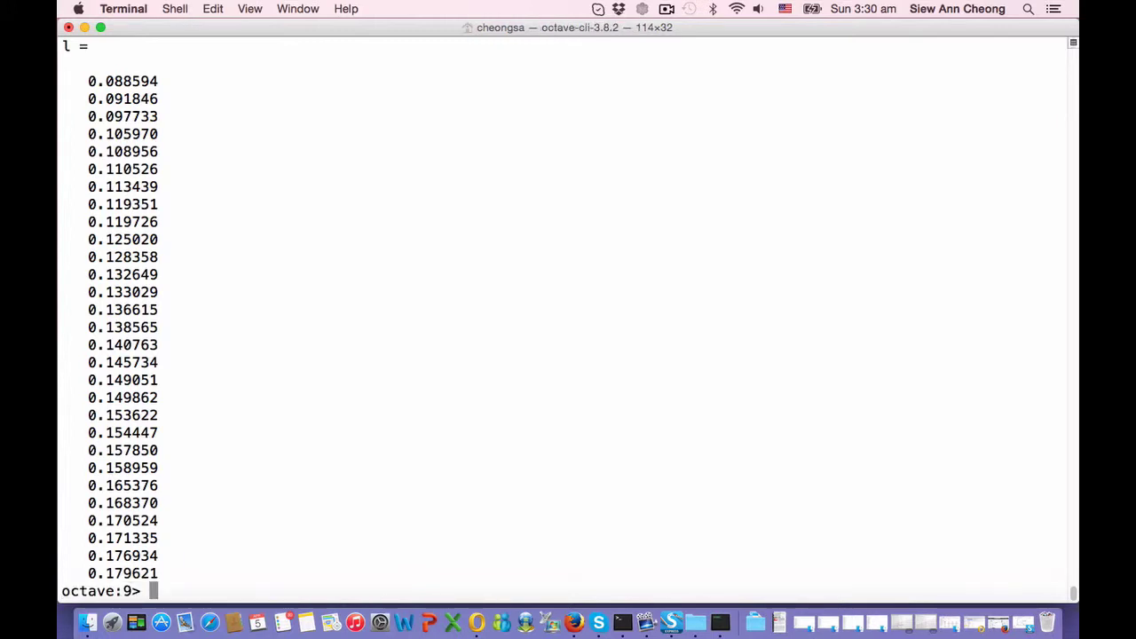
Run [nbin, lbin] = hist(l, 100); for a 100-bin histogram, then clear the half-typed diff command
type("[nbin")
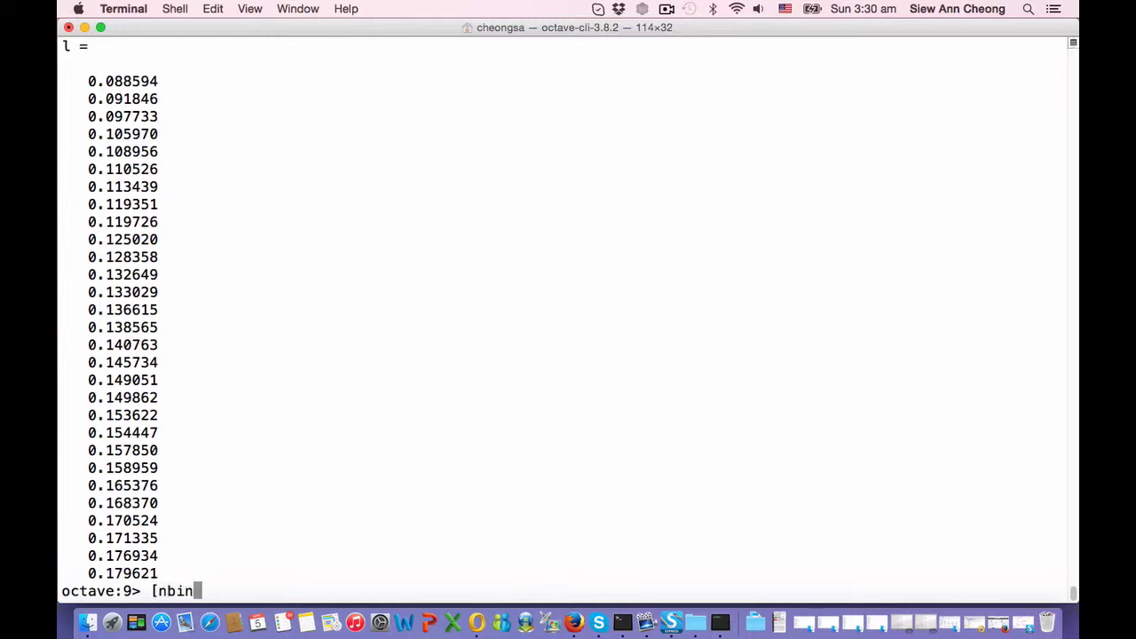
type(", lbin]")
key("ctrl+a")
key("ctrl+e")
type("hist")
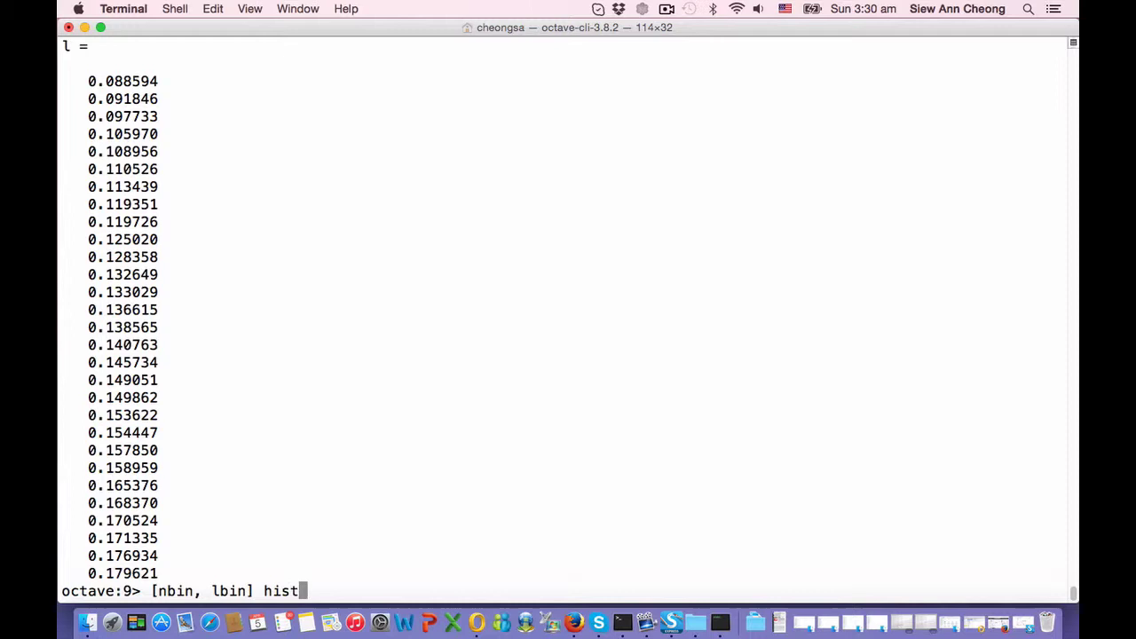
key("BackSpace")
key("BackSpace")
key("BackSpace")
key("BackSpace")
type("= hist(l, 100)")
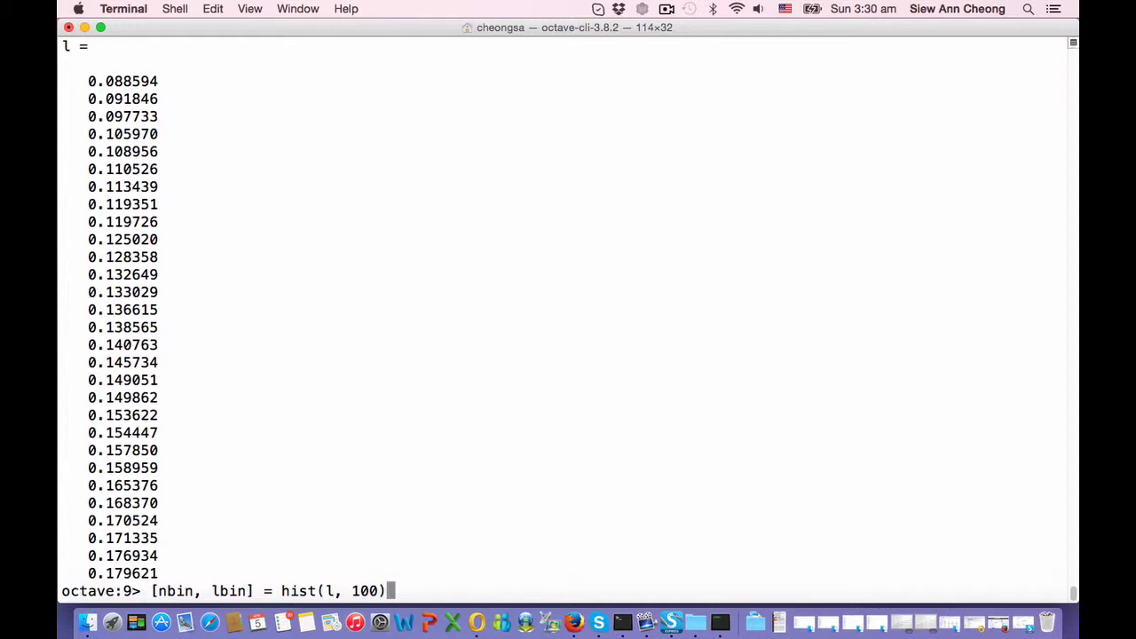
type(";")
key("Return")
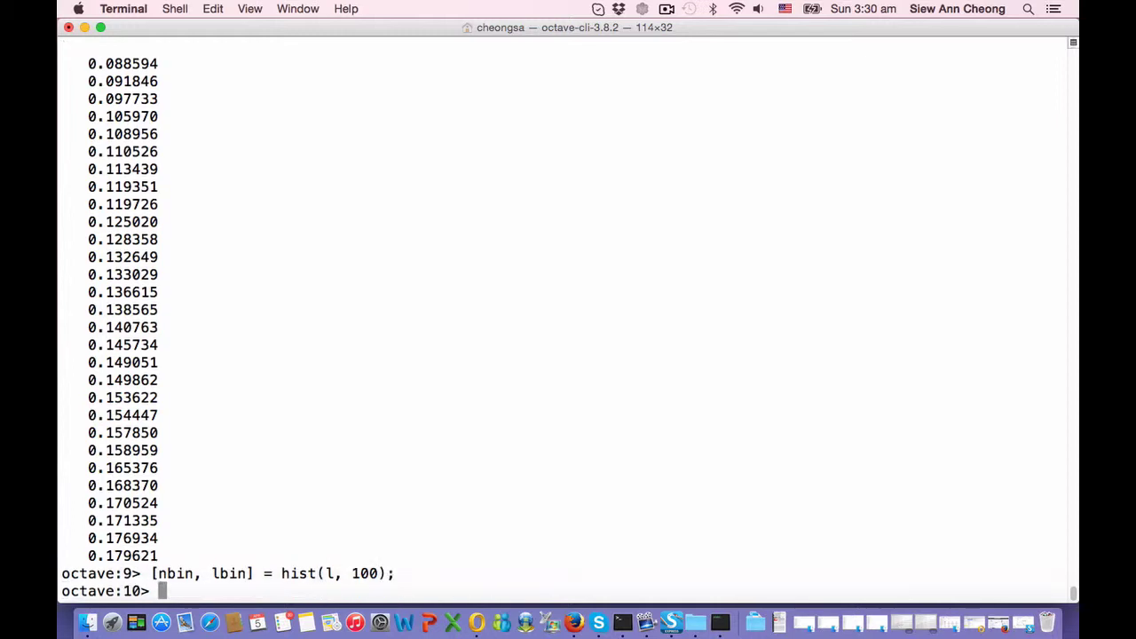
type("dlbin = diff")
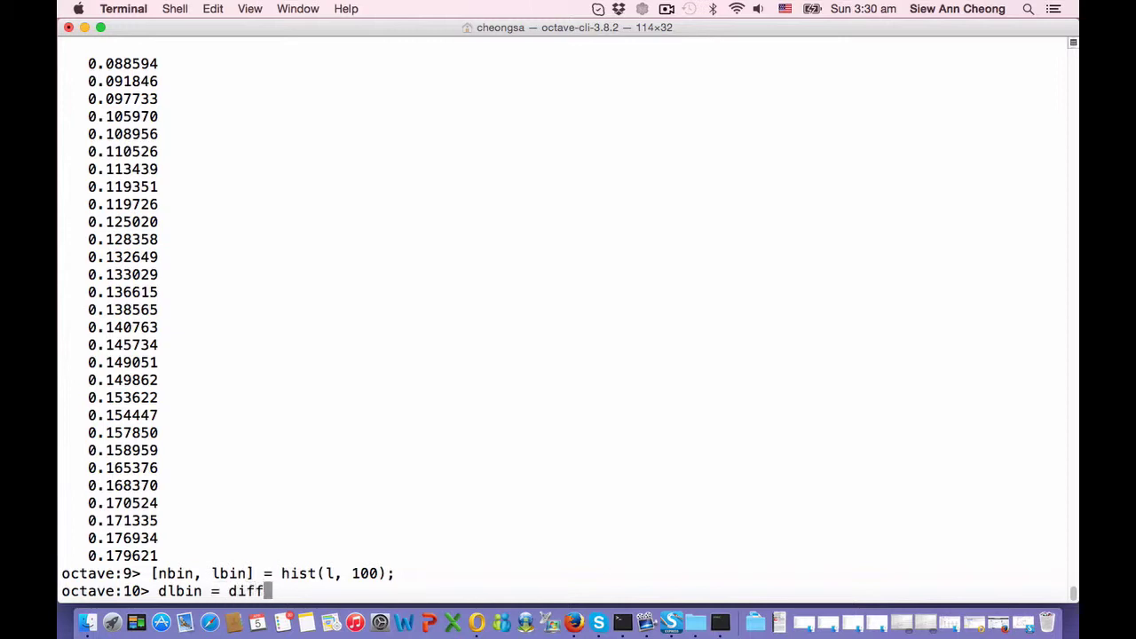
type("(lbin)")
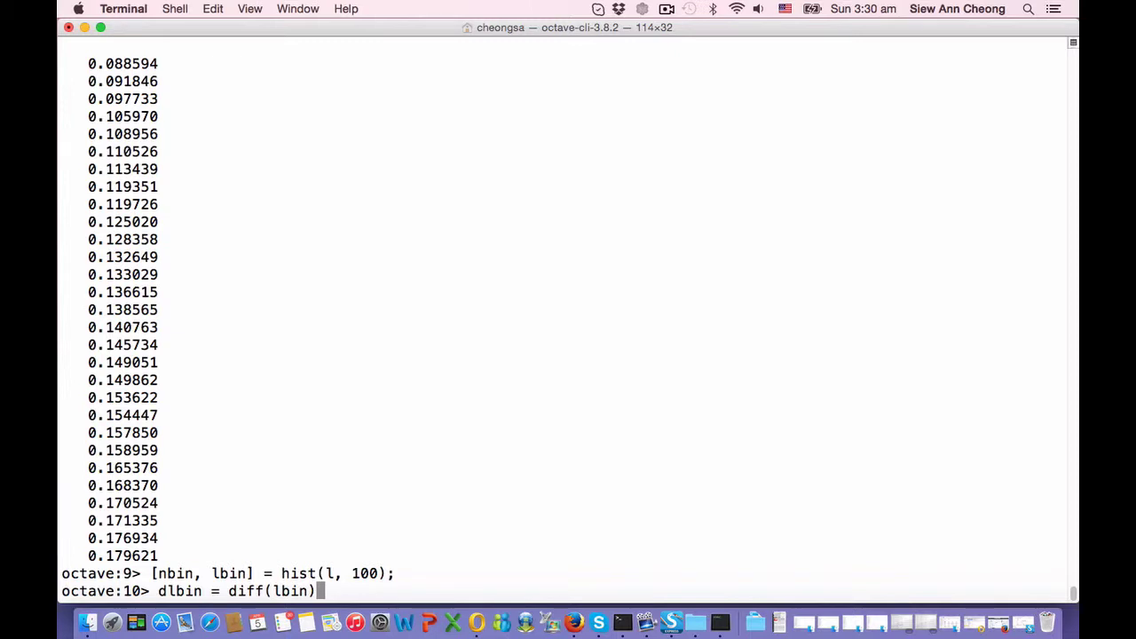
key("BackSpace")
key("BackSpace")
key("BackSpace")
key("BackSpace")
key("BackSpace")
key("BackSpace")
key("BackSpace")
key("BackSpace")
key("BackSpace")
key("BackSpace")
key("BackSpace")
key("BackSpace")
key("BackSpace")
key("BackSpace")
key("BackSpace")
key("BackSpace")
key("BackSpace")
key("BackSpace")
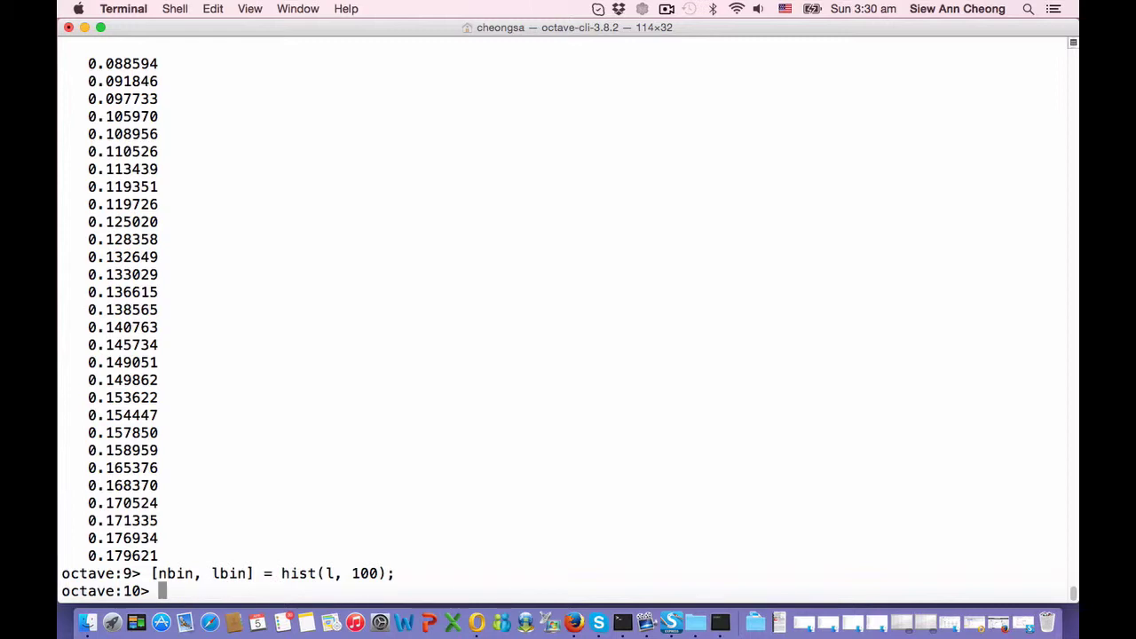
List the lbin bin centres, starting at 0.10246 in 0.02774 steps
type("lbin")
key("Return")
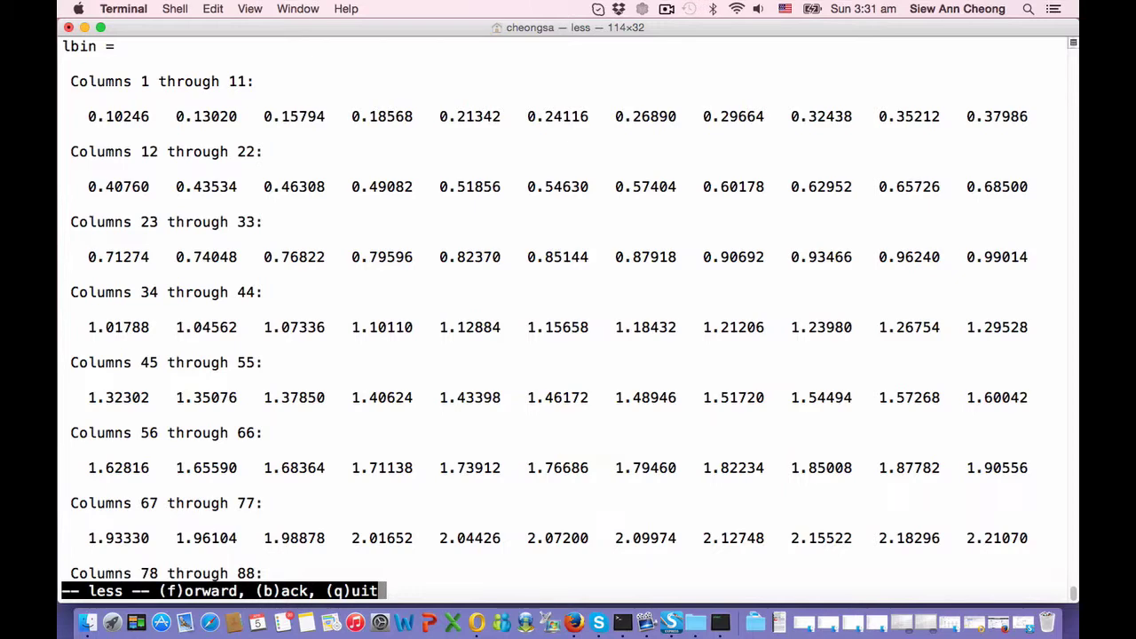
key("Down")
key("Down")
key("Down")
key("Down")
key("Down")
key("Down")
key("Down")
key("Down")
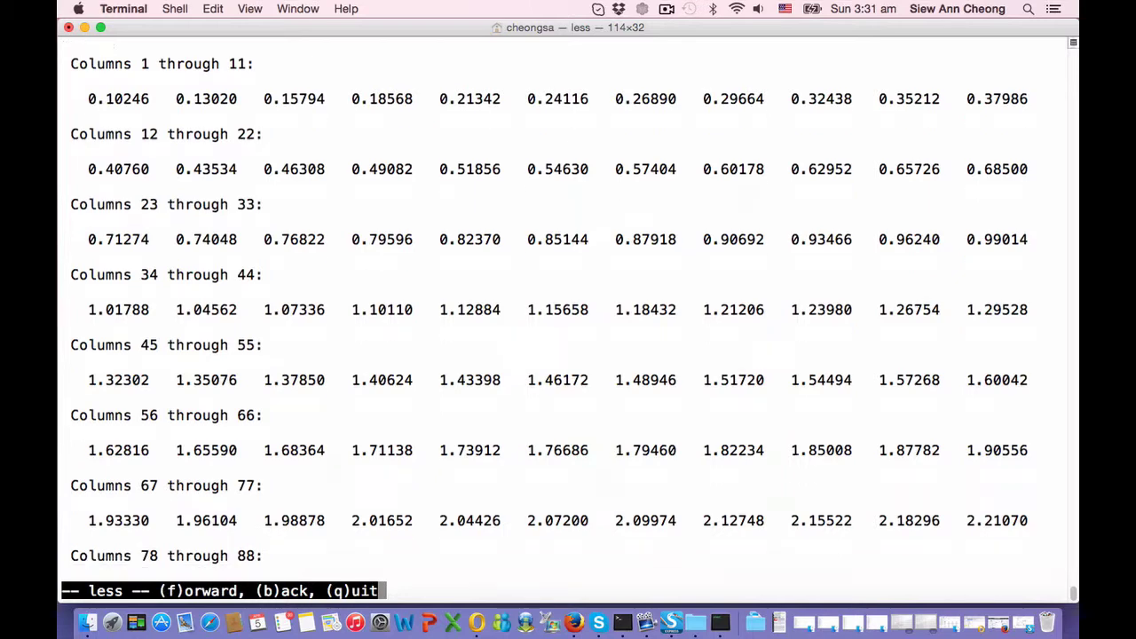
key("Down")
key("Down")
key("Down")
key("Down")
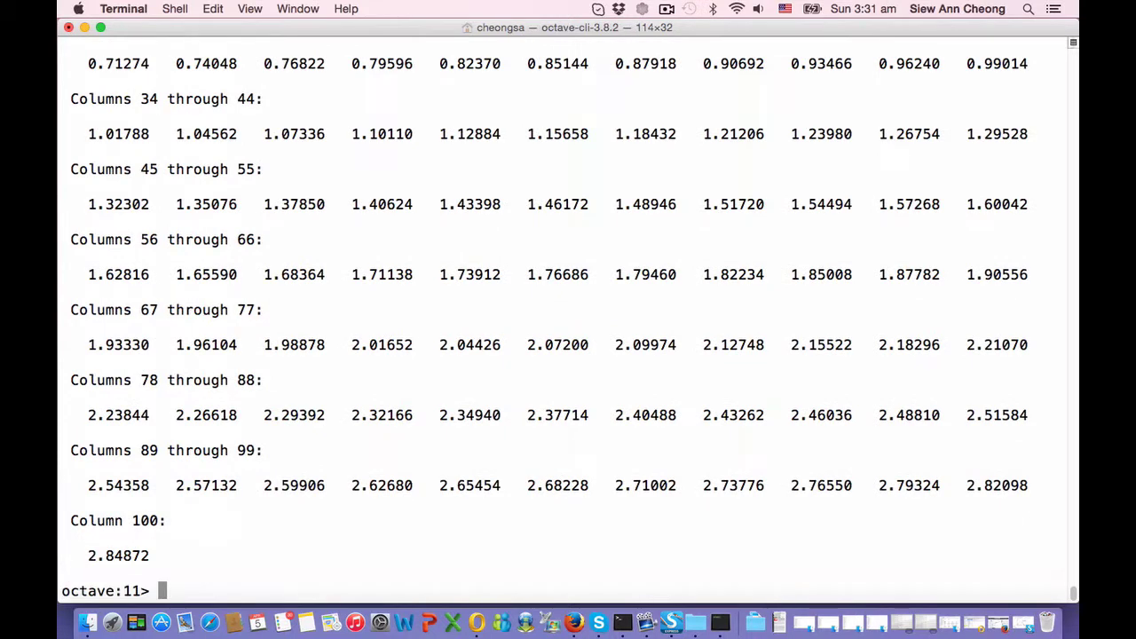
Set the bin width dlbin = diff(lbin)(1), giving 0.027740
type("dlbin = diff(lbin)(1")
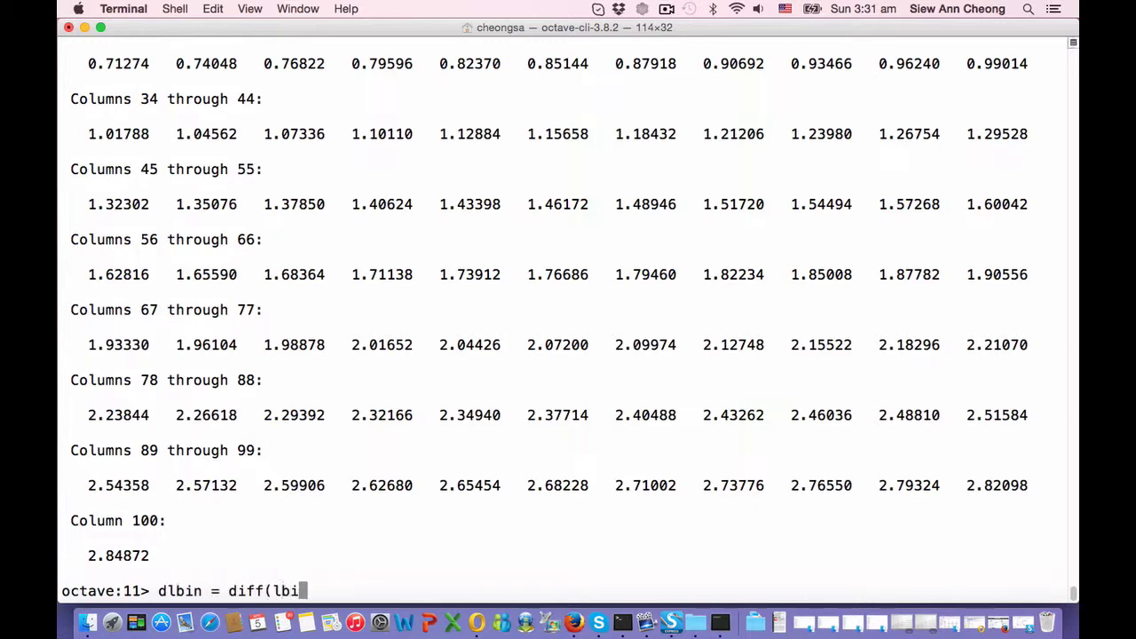
key("BackSpace")
key("BackSpace")
key("Return")
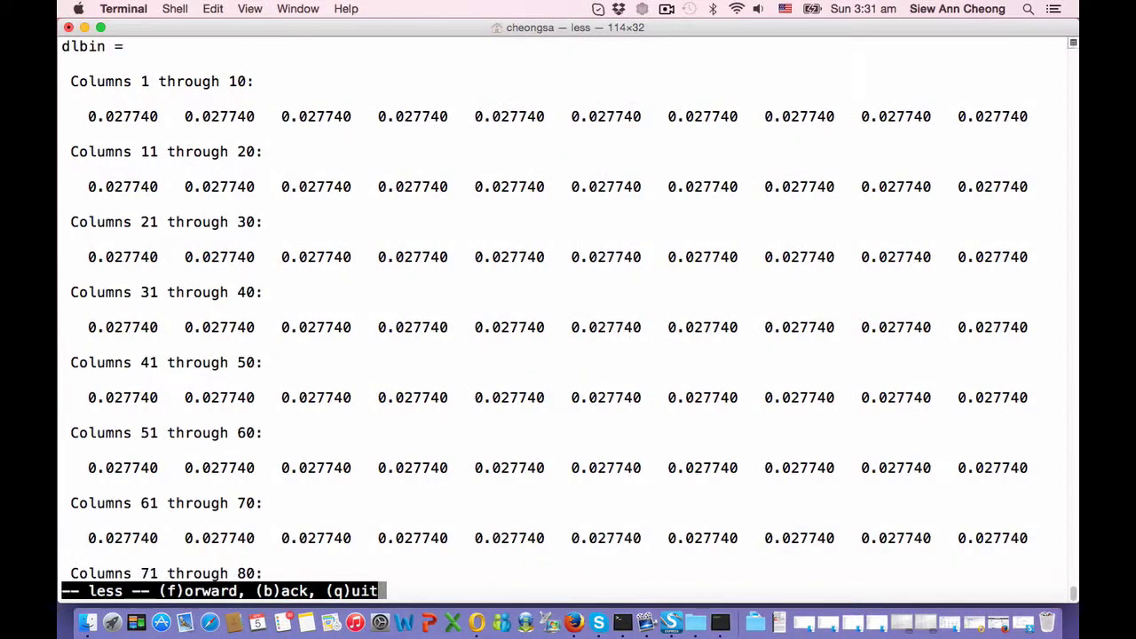
key("q")
key("Up")
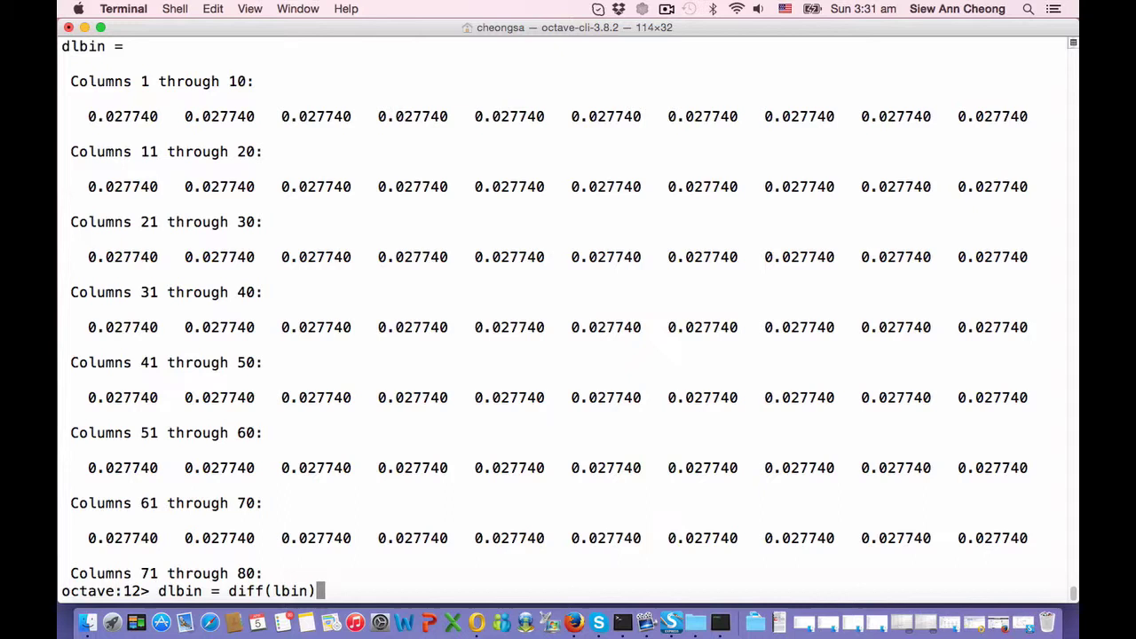
type("(1)")
key("Return")
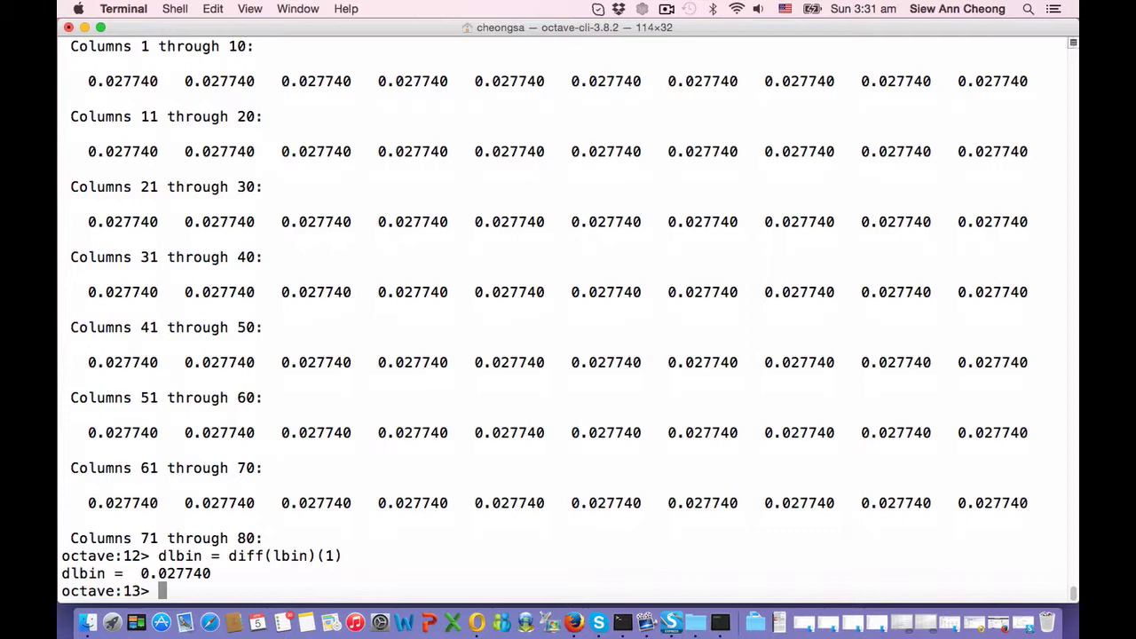
Normalise the histogram counts to a density with nbin = nbin/400/dlbin;
type("n")
key("BackSpace")
type("nbin = nbin/400")
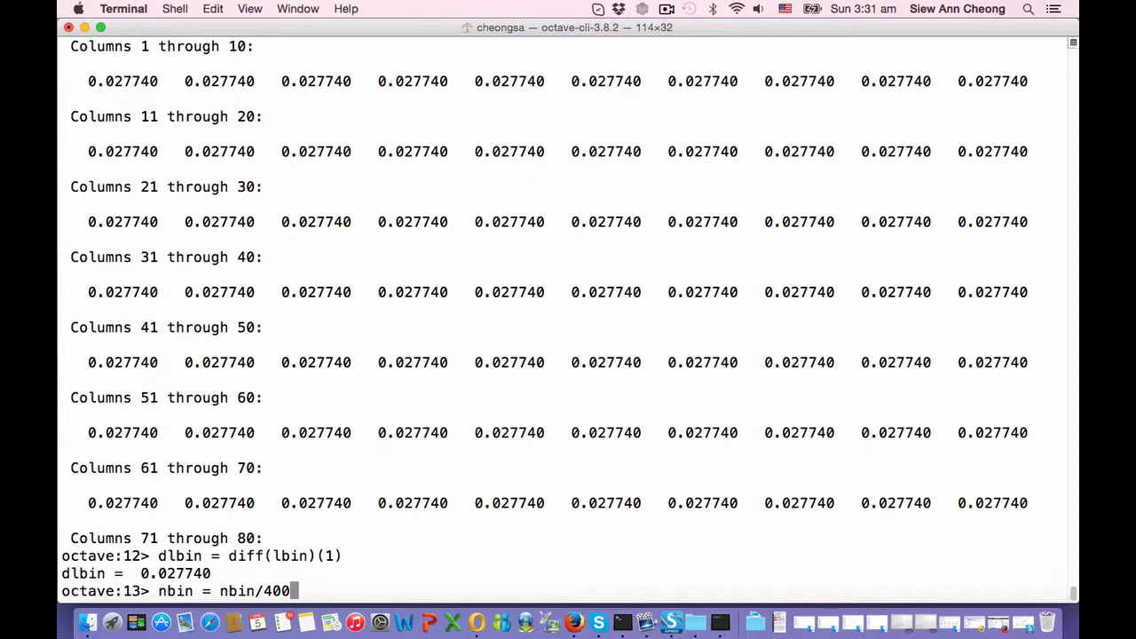
type("/dlbin")
type(";")
key("Return")
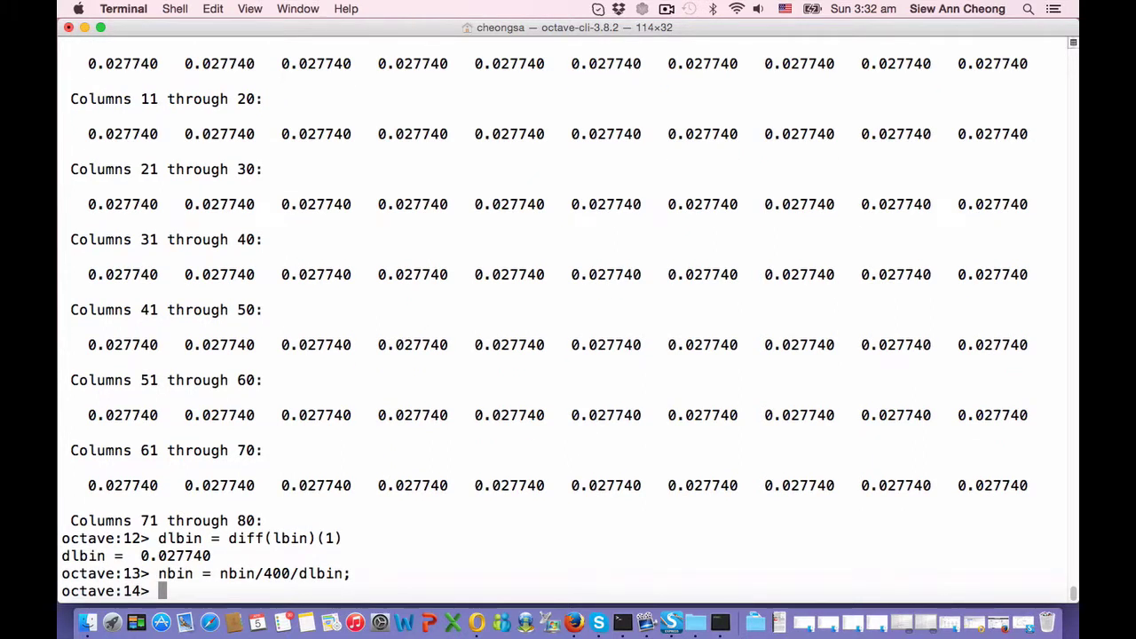
Compute lmax = 2.9142 and lmin = 0.085786, then ll = linspace(lmin, lmax, 500);
type("lmax ")
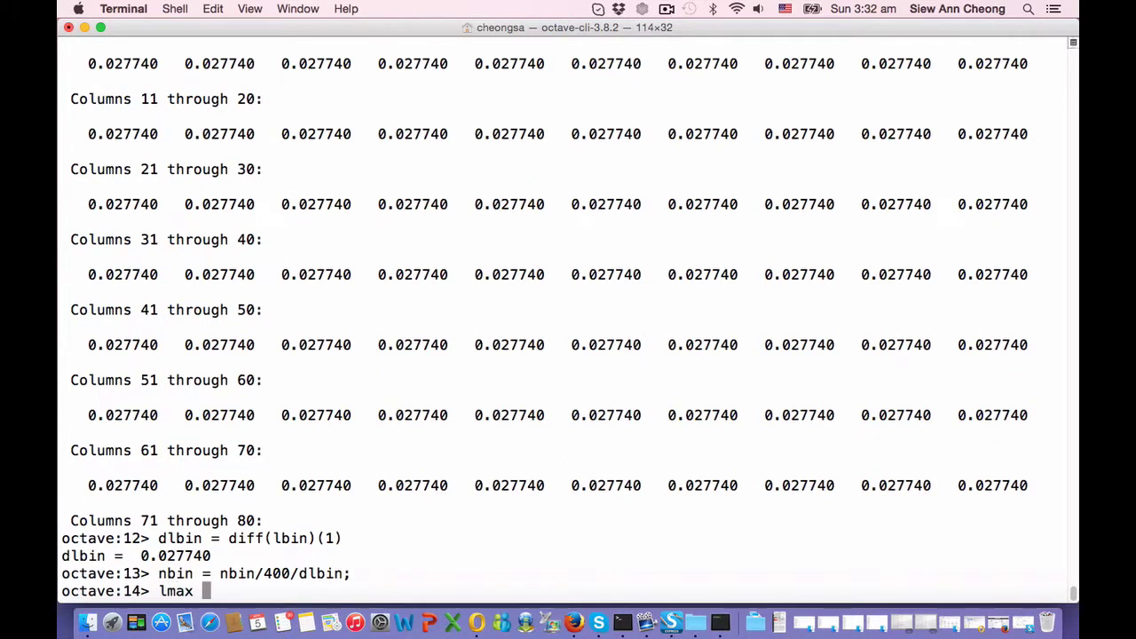
type("= 1 + 1/2 + 2/sqrt(")
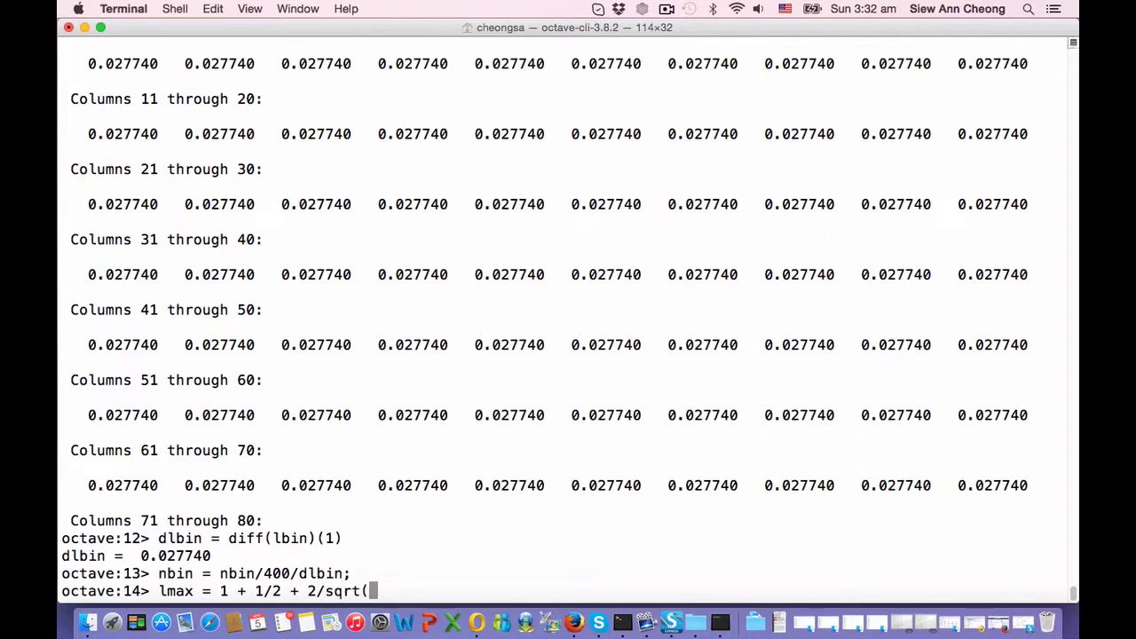
type("2)")
key("Return")
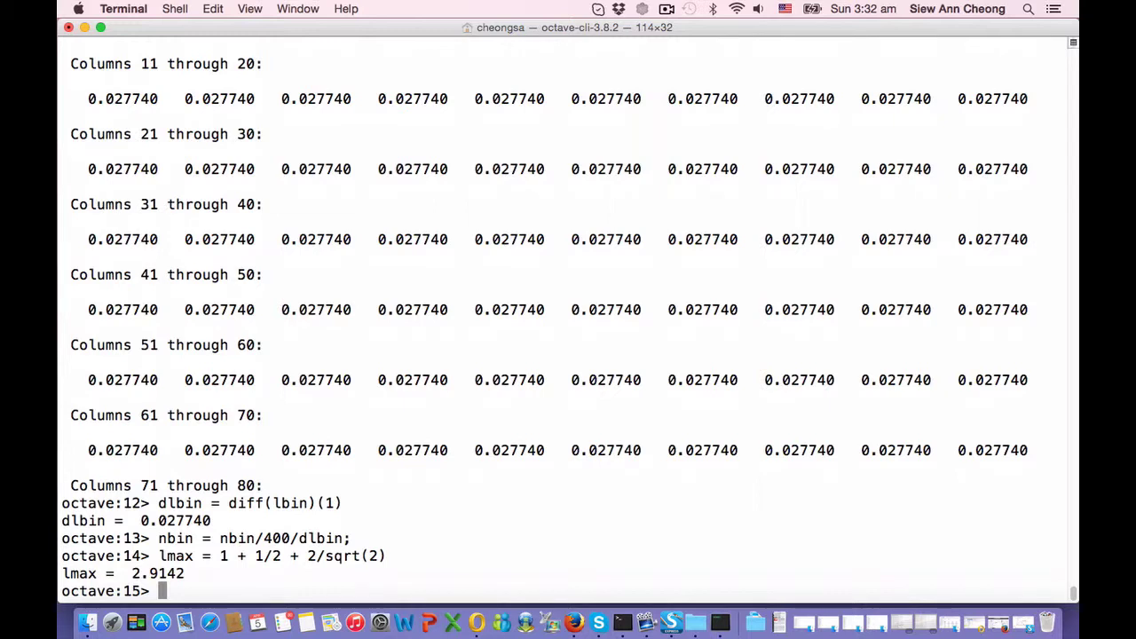
type("lmin = 1 + 1")
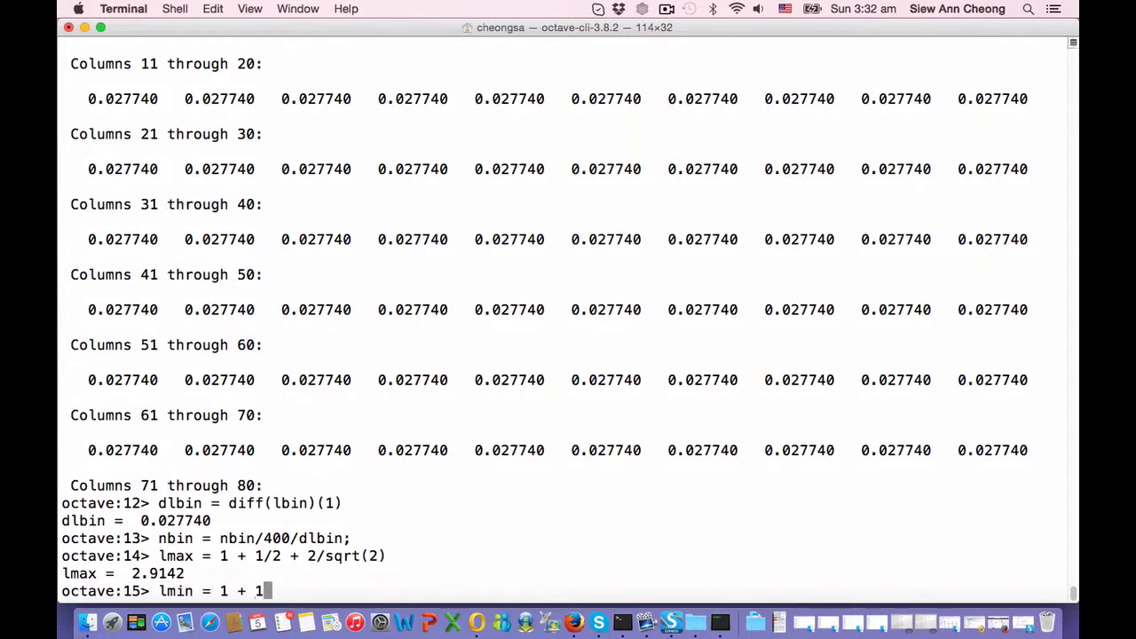
type("/2 - 2/sqrt(2)")
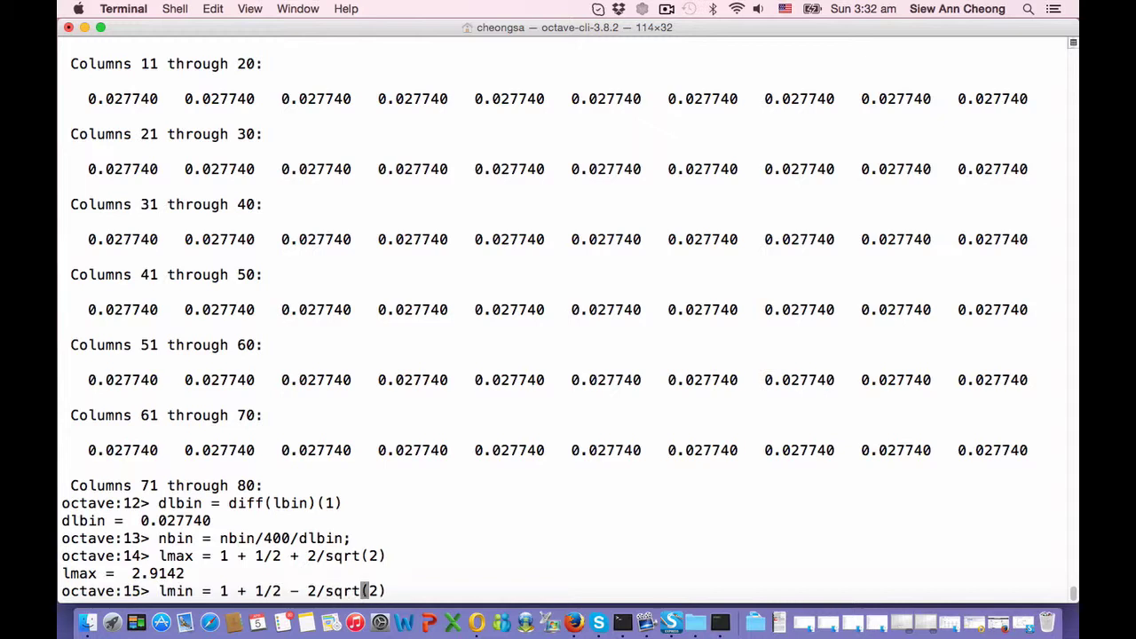
key("Return")
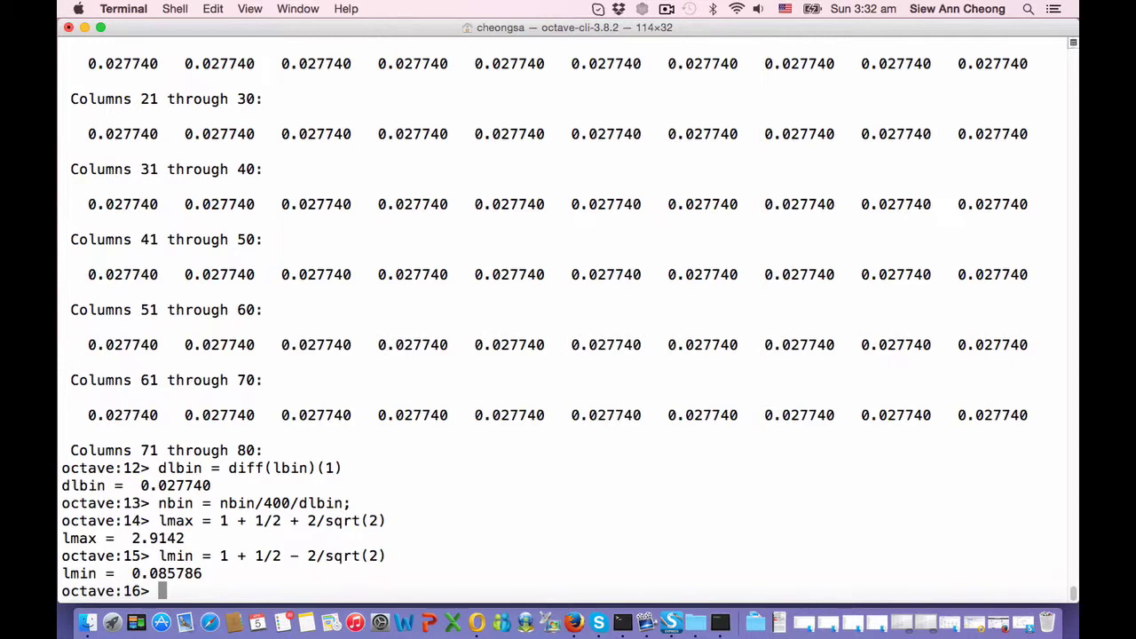
type("ll = linspace")
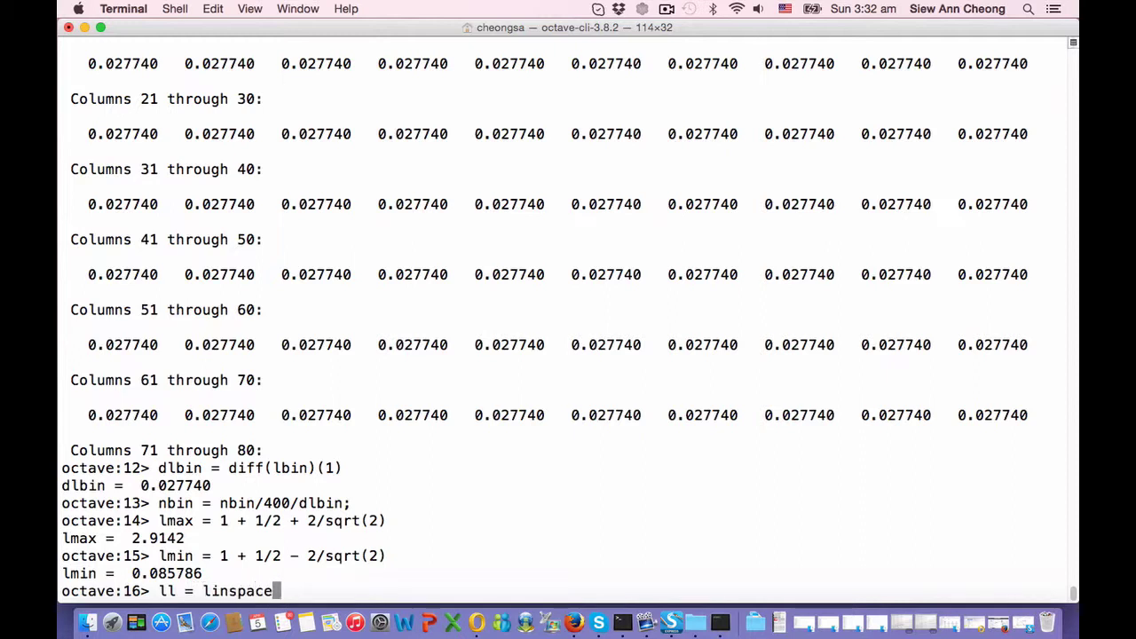
type("(l")
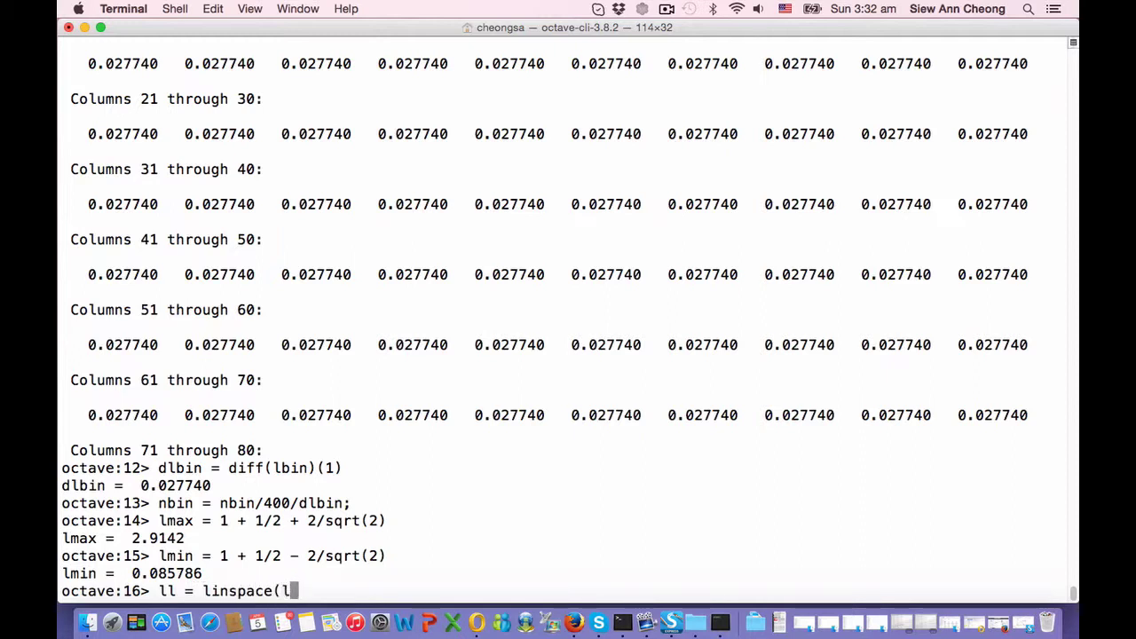
type("min, lmax, 500)")
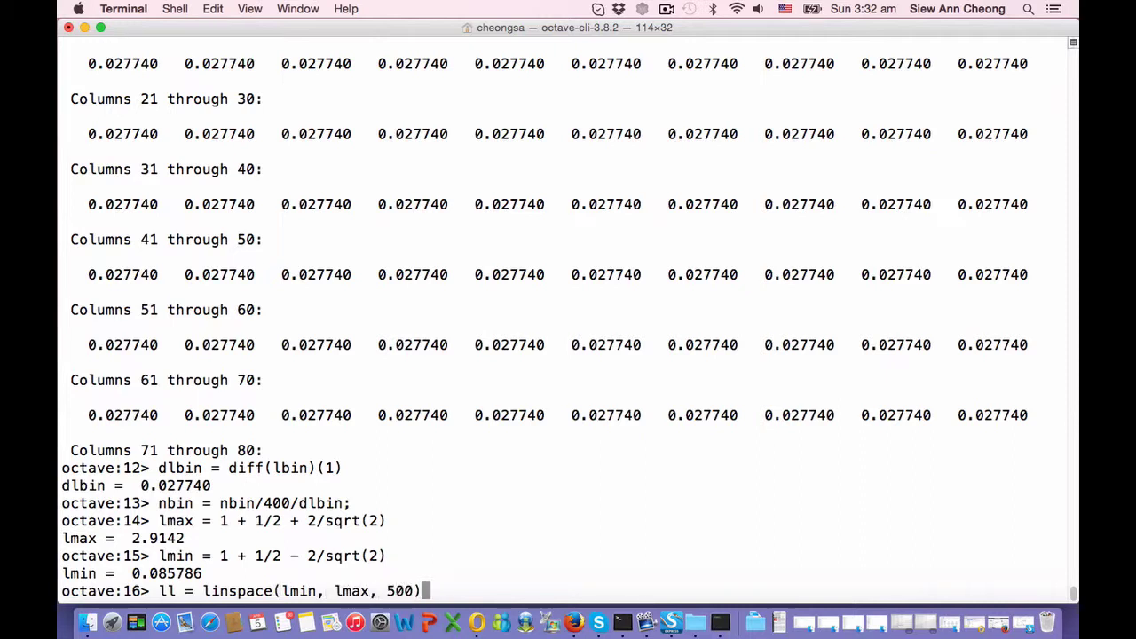
type(";")
key("Return")
Evaluate pll = (2/(2*pi))*sqrt((lmax - ll).*(ll - lmin))./ll; over the points in ll
type("pll = ")
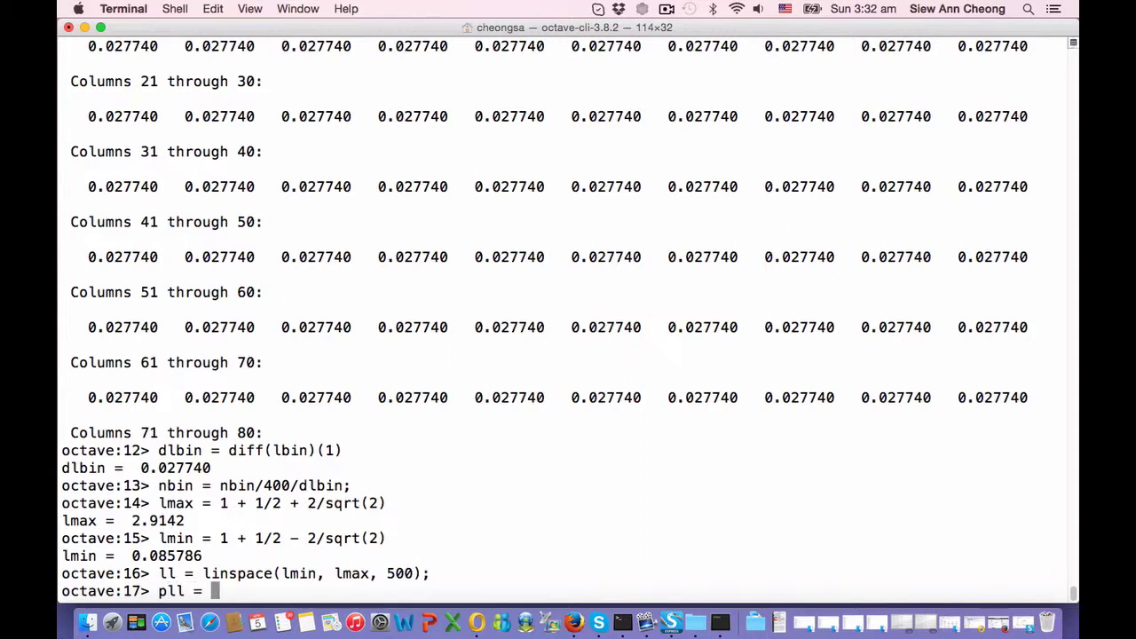
type("(2/(2*")
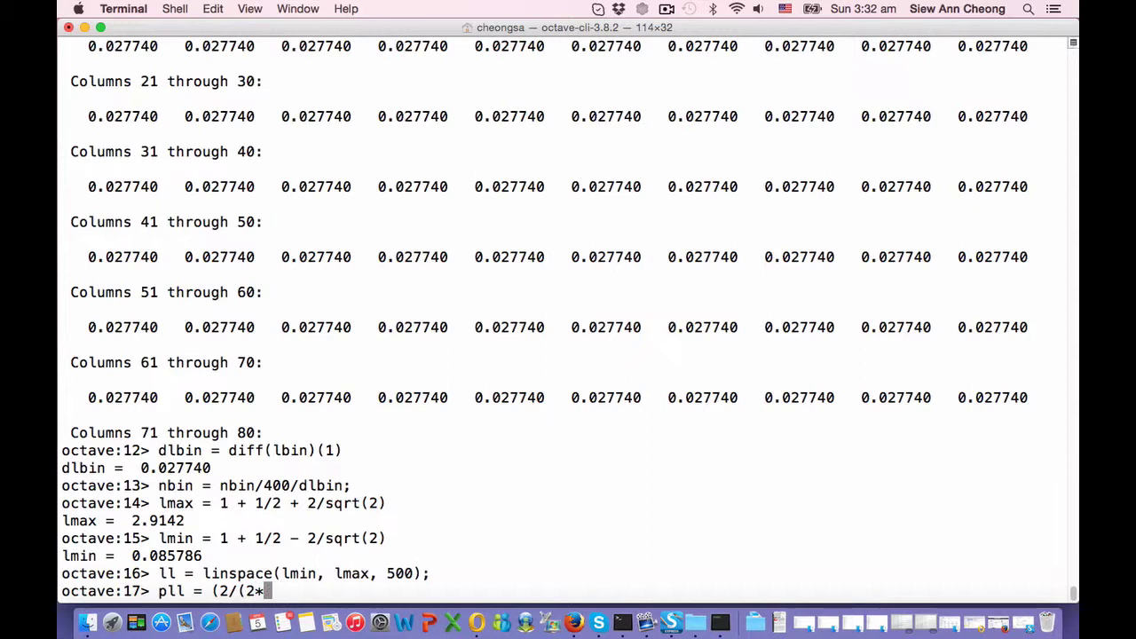
type("pi))*sqrt")
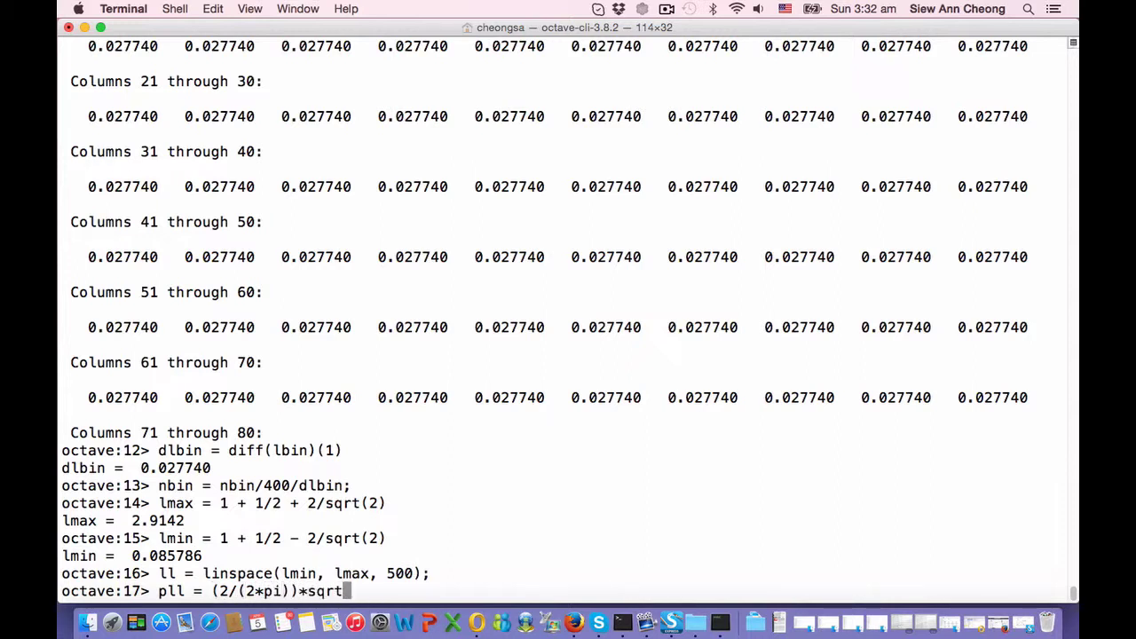
type("((lmax - ll)")
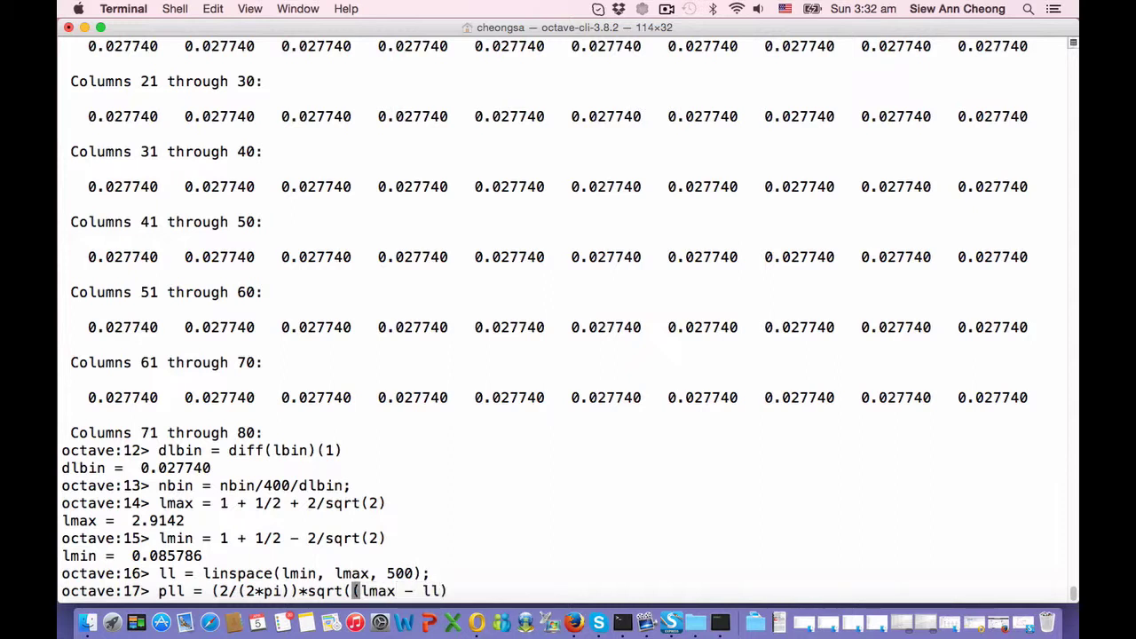
type(".*(ll - lmin)")
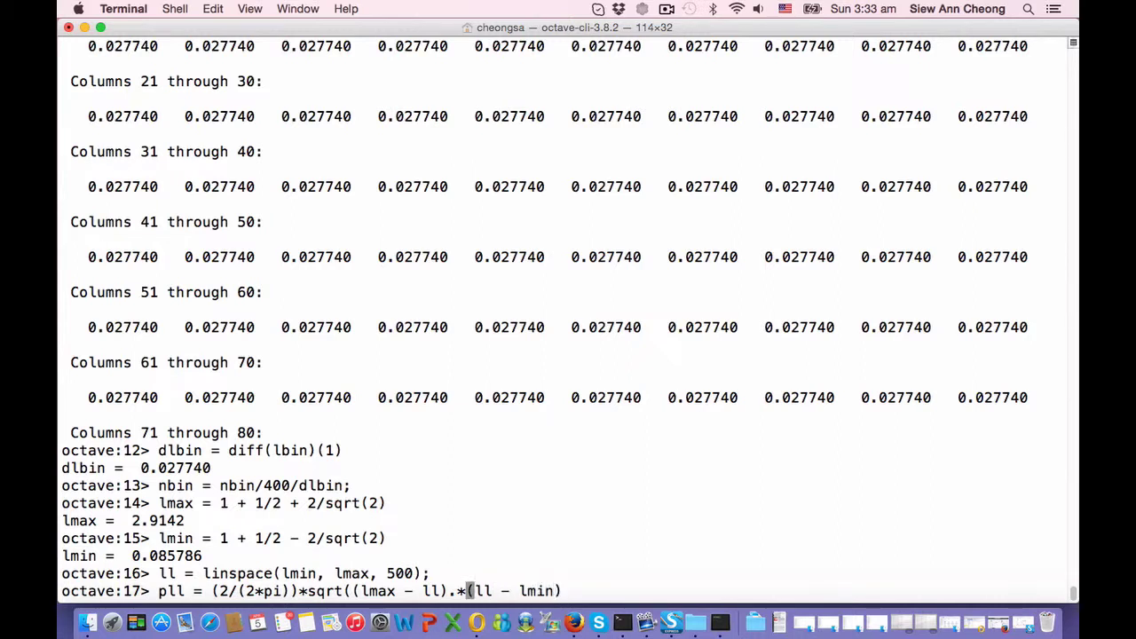
type(")./ll;")
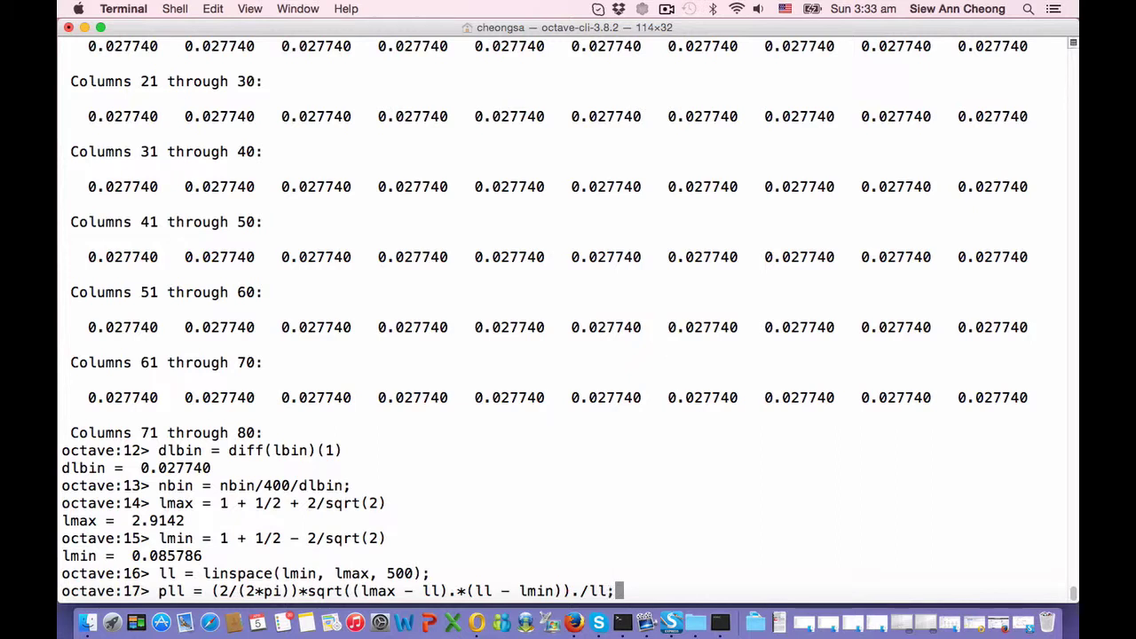
key("Return")
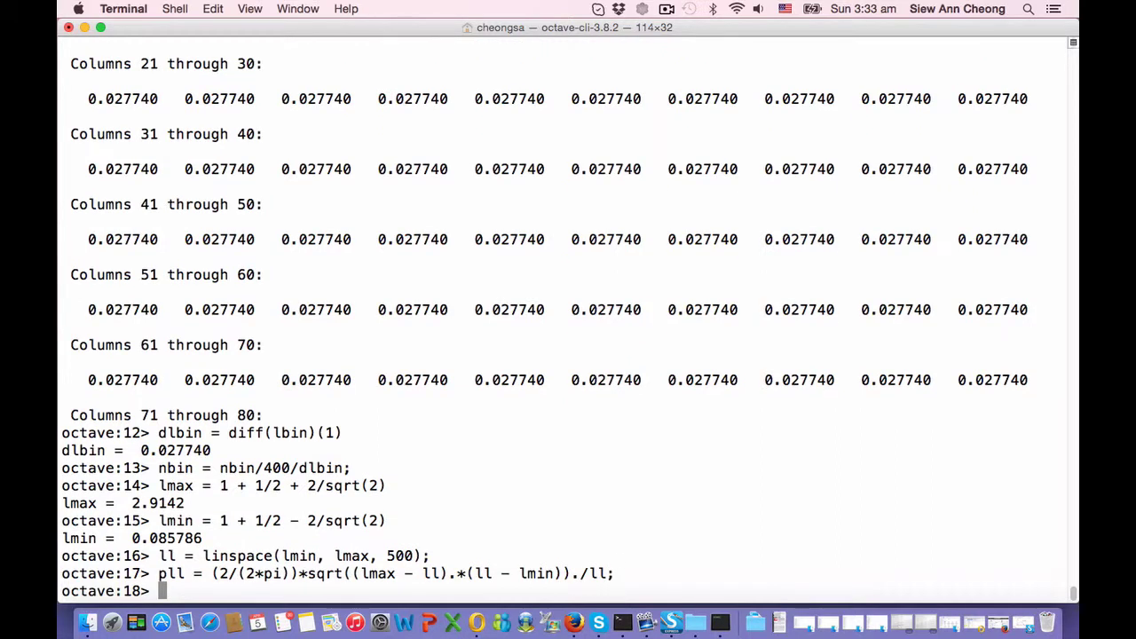
Draw the normalised histogram with bar(lbin, nbin), reposition Figure 1, and return to the terminal
type("bar(lbin, nbin)")
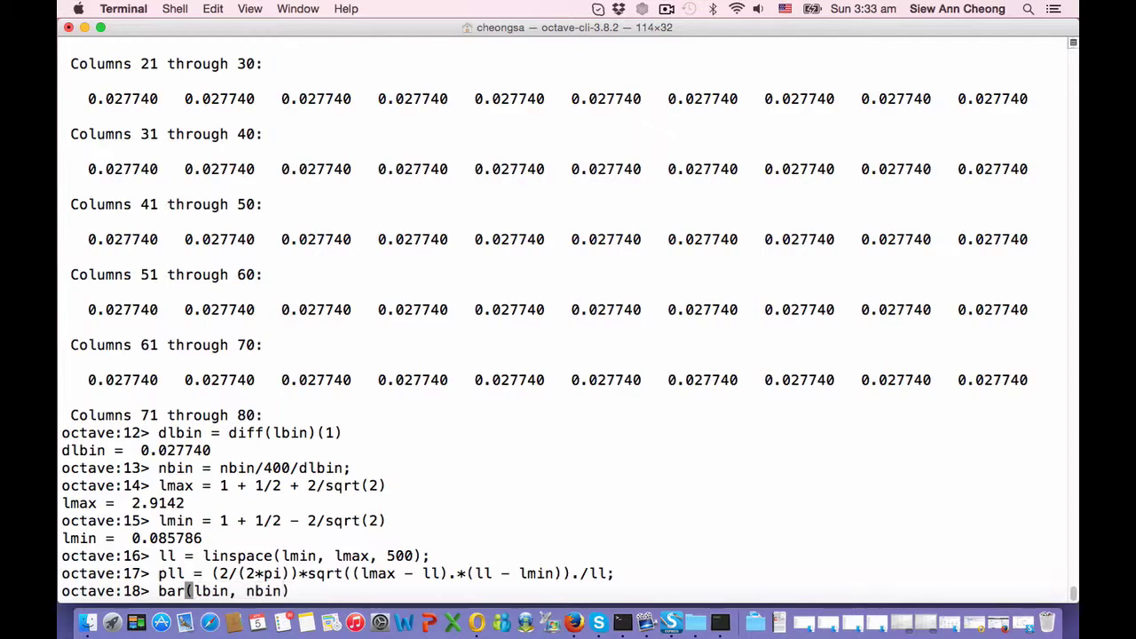
key("Return")
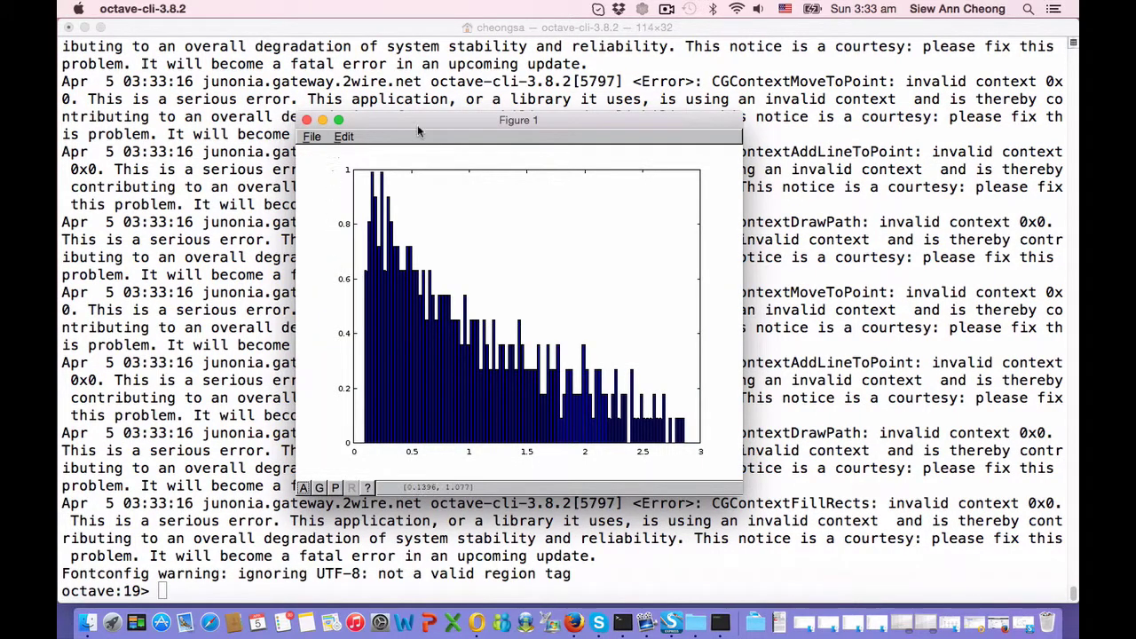
left_click_drag(438, 119, 545, 105)
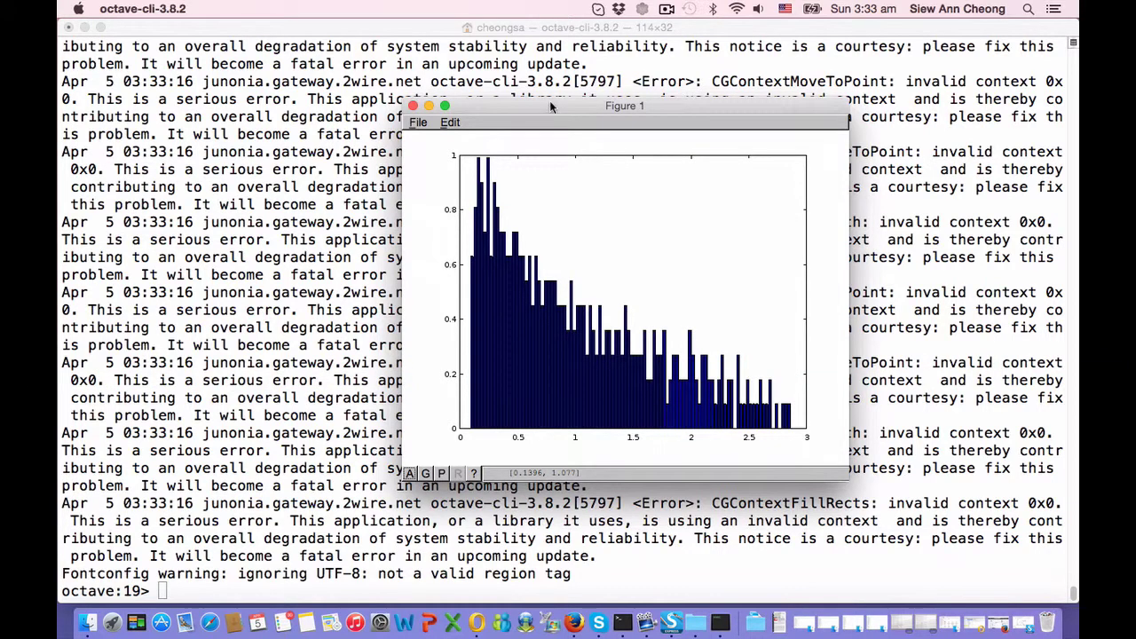
mouse_move(545, 104)
left_mouse_down()
mouse_move(535, 57)
mouse_move(547, 87)
left_mouse_up()
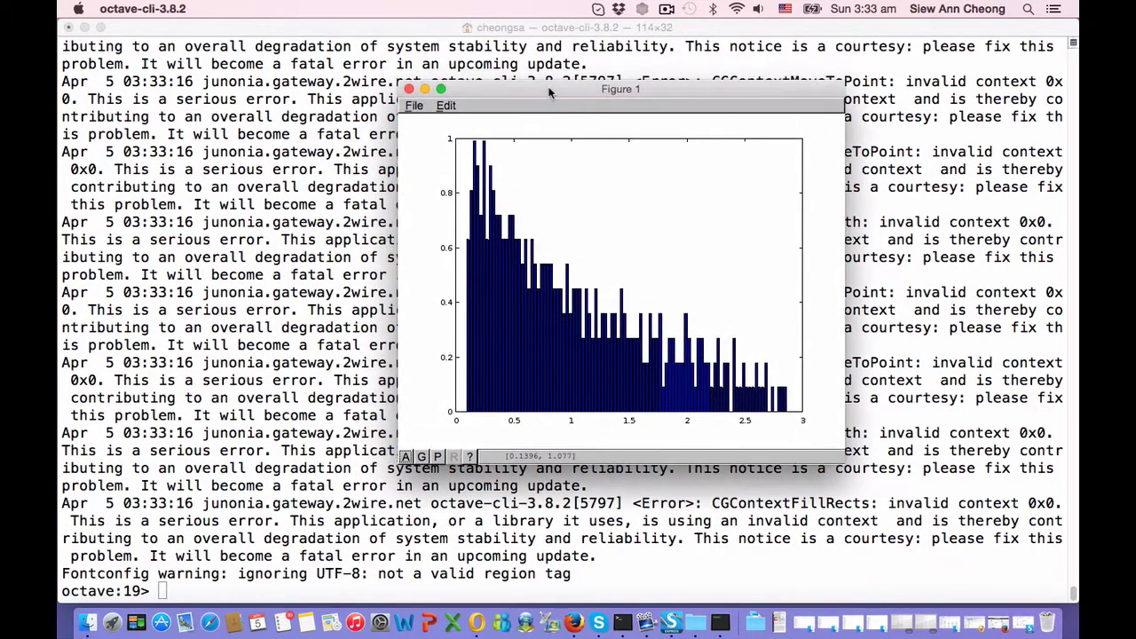
left_click(336, 151)
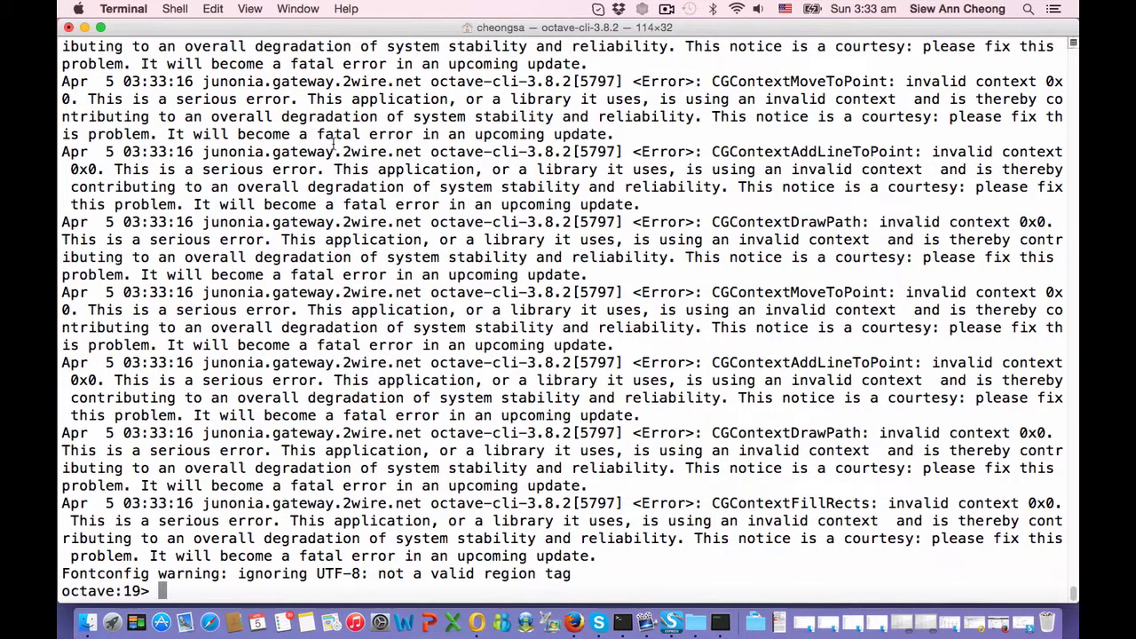
Run hold on so the bar chart stays for overlaying
type("hold on")
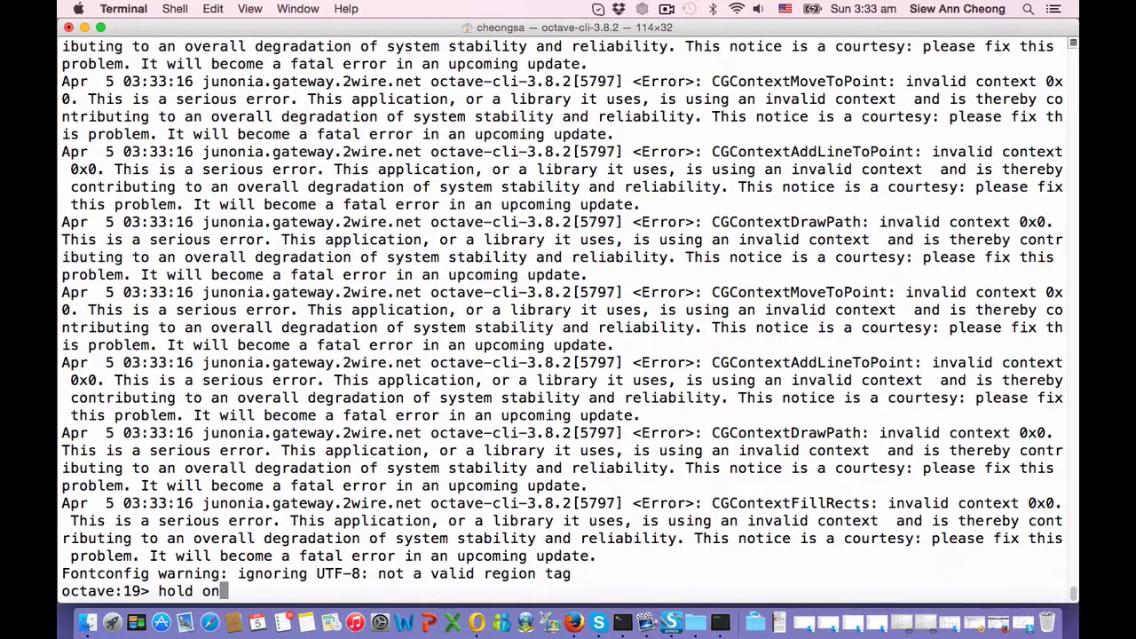
key("Return")
Label the x-axis '\lambda' and check the result in Figure 1
type("xlba")
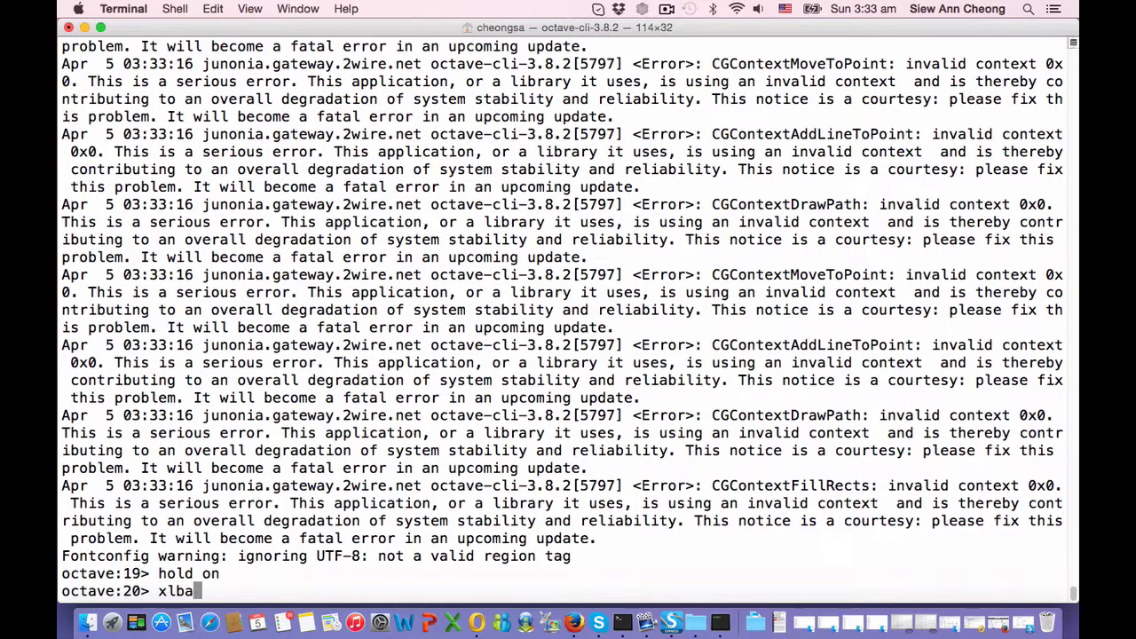
key("BackSpace")
key("BackSpace")
type("abel('\\lambda')")
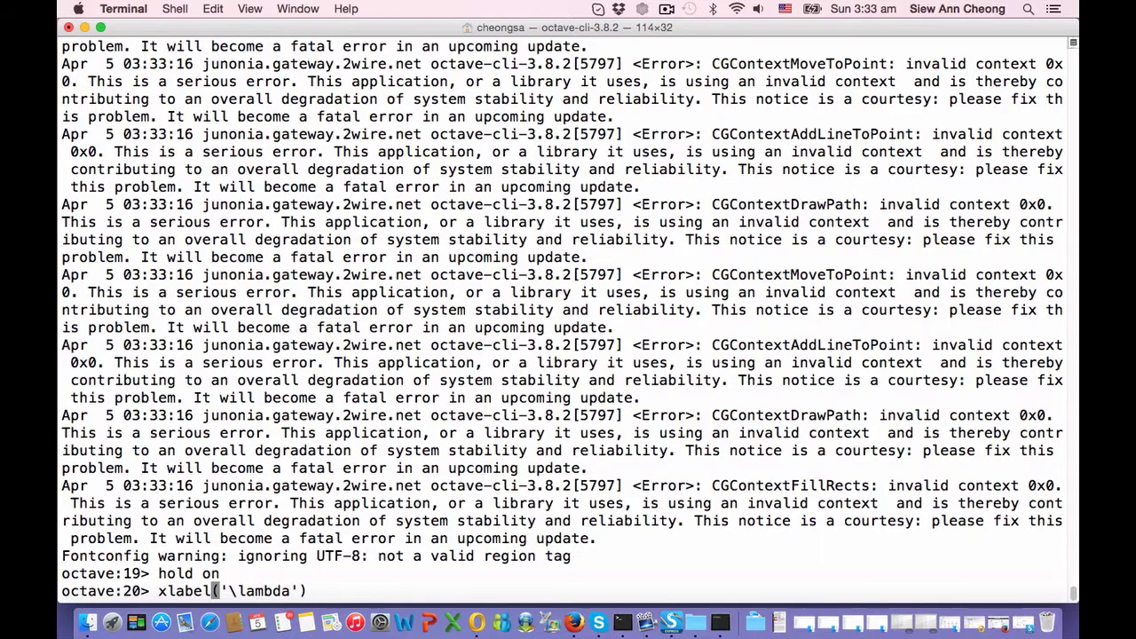
key("Return")
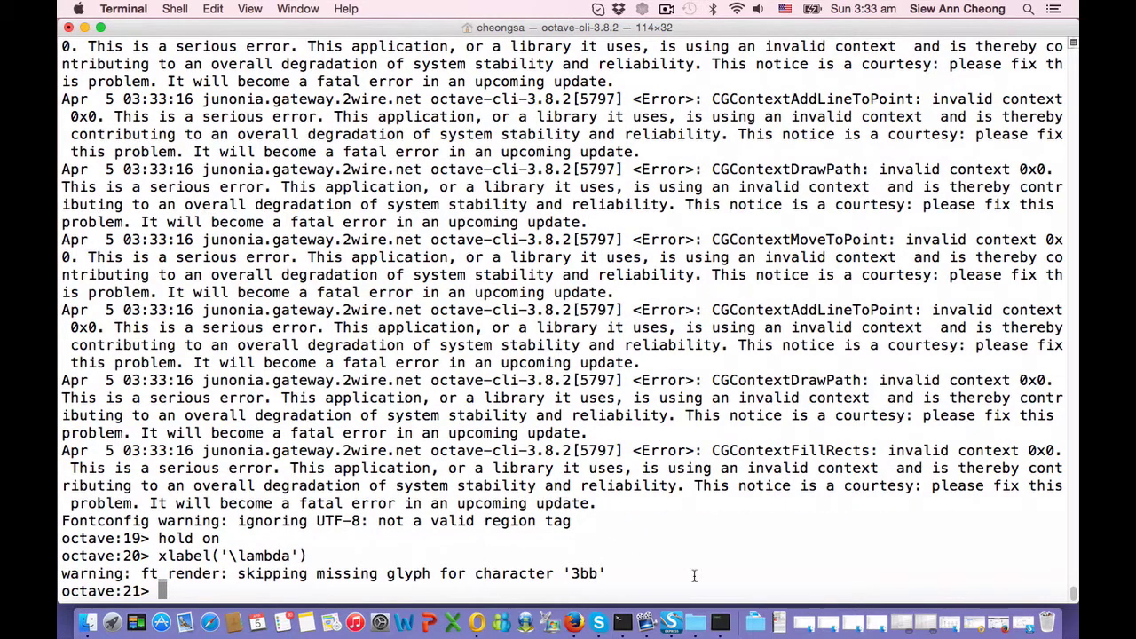
left_click(730, 629)
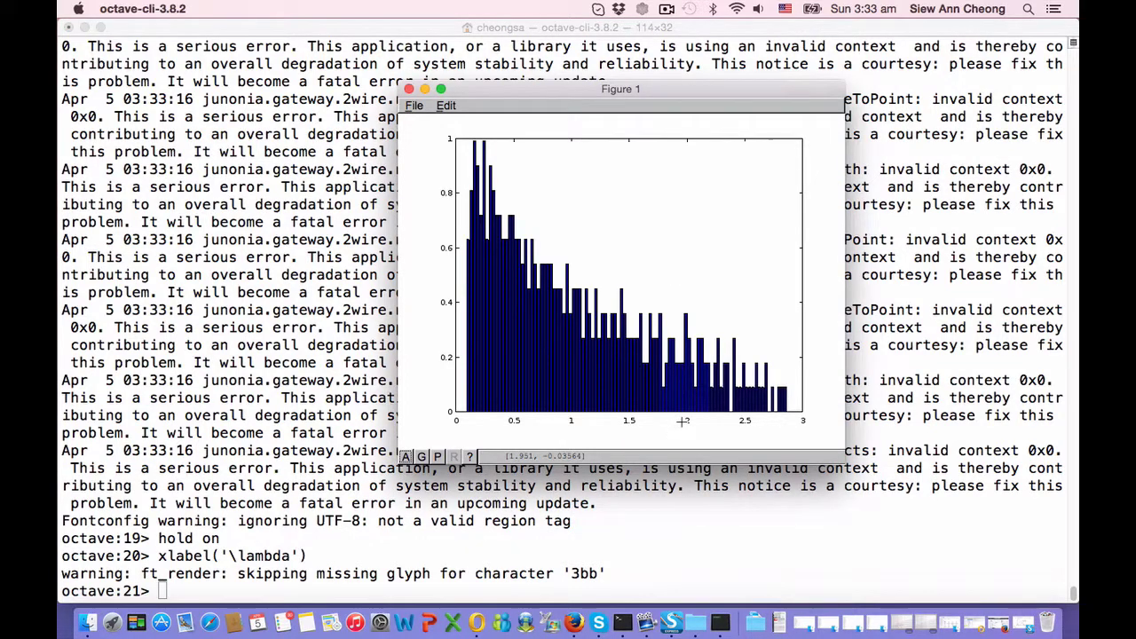
Relabel the x-axis as plain 'lambda' and label the y-axis 'p(lambda)'
left_click(629, 508)
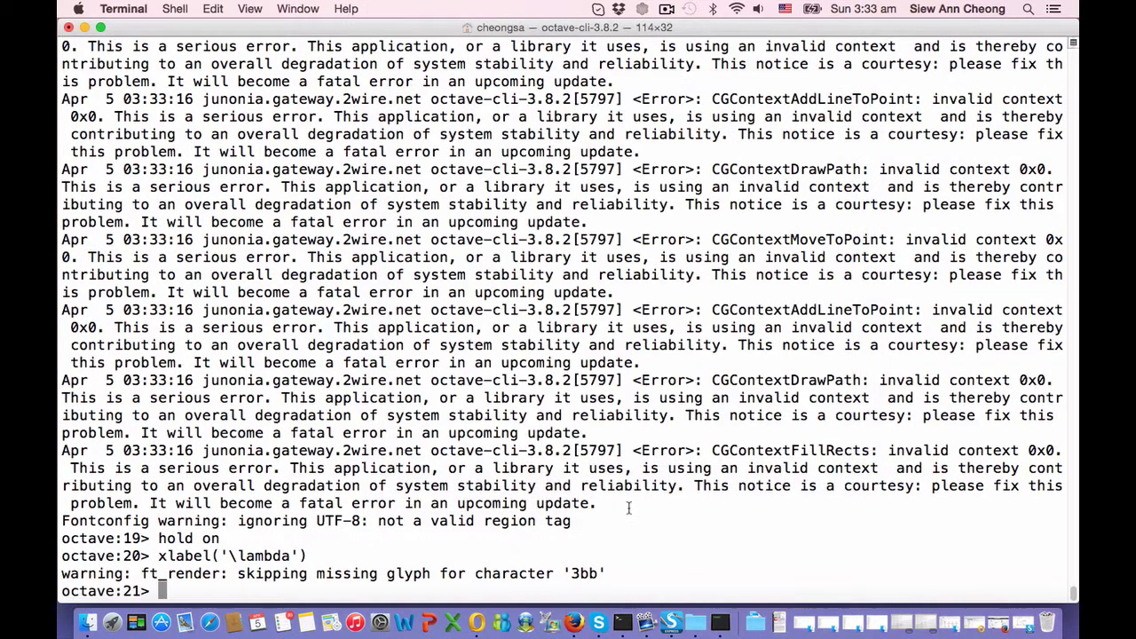
key("Up")
key("Left")
key("BackSpace")
key("BackSpace")
key("BackSpace")
key("BackSpace")
key("BackSpace")
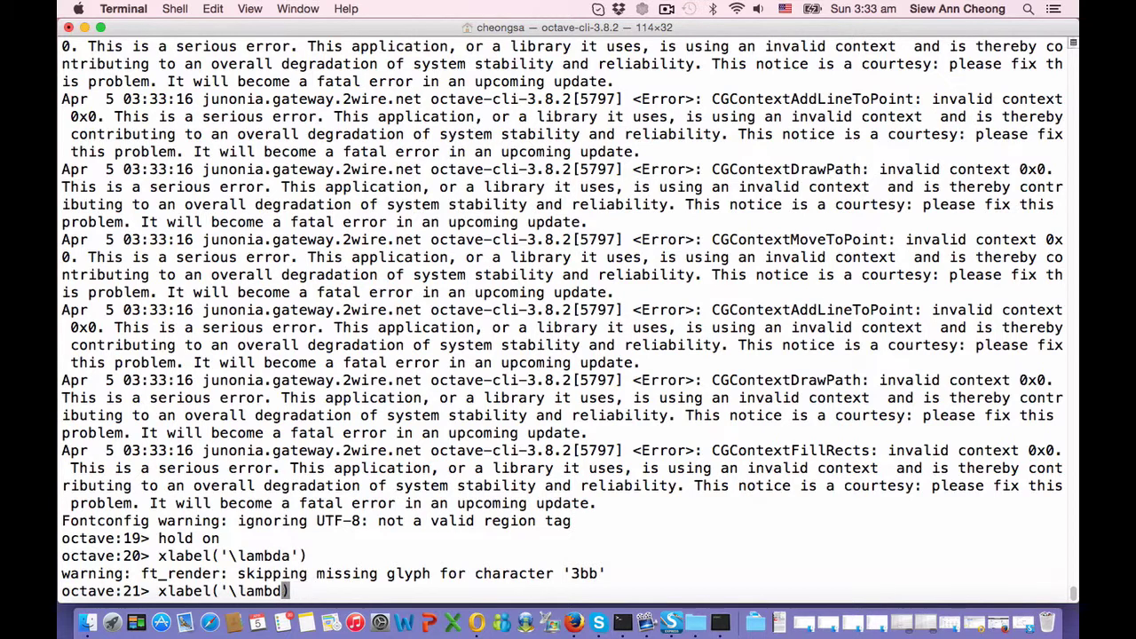
key("BackSpace")
key("BackSpace")
key("BackSpace")
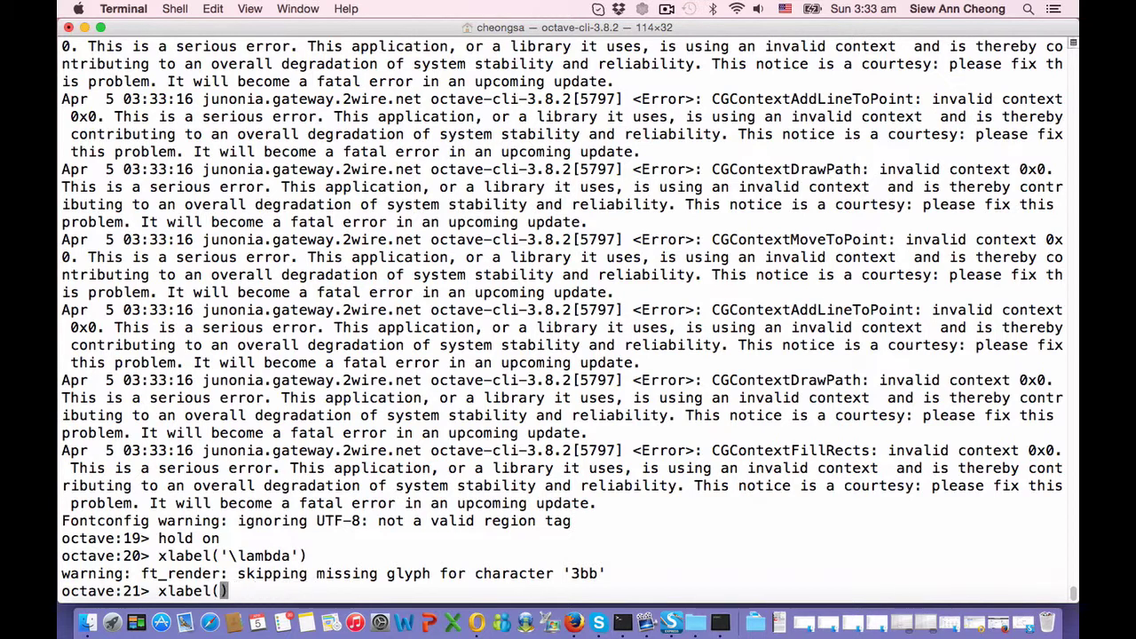
type(";")
key("BackSpace")
type("lambda'")
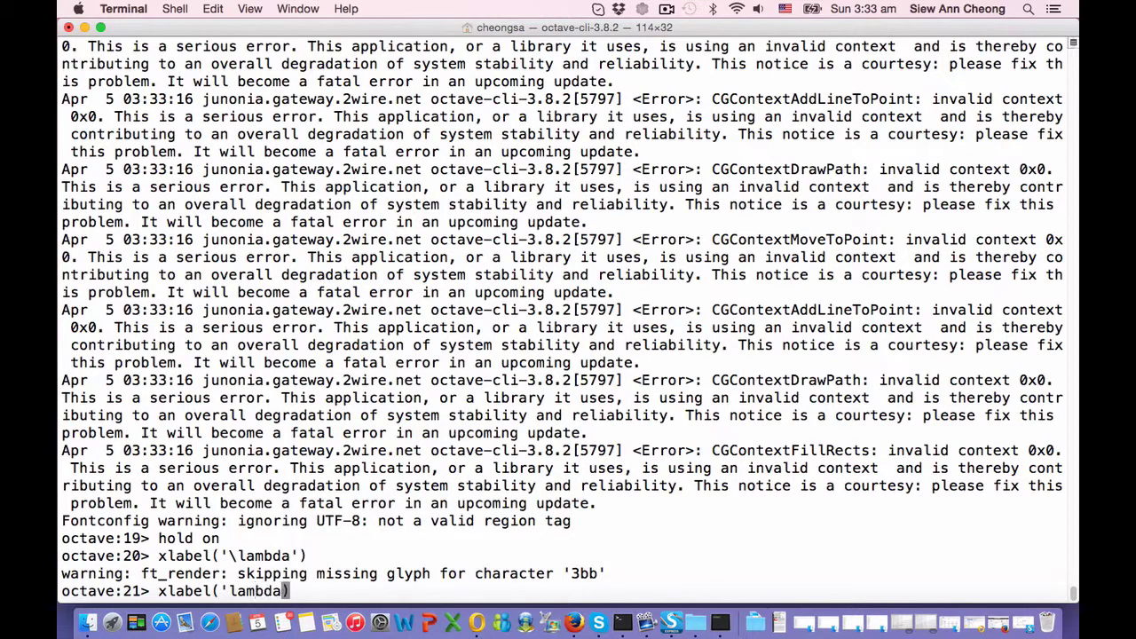
key("Return")
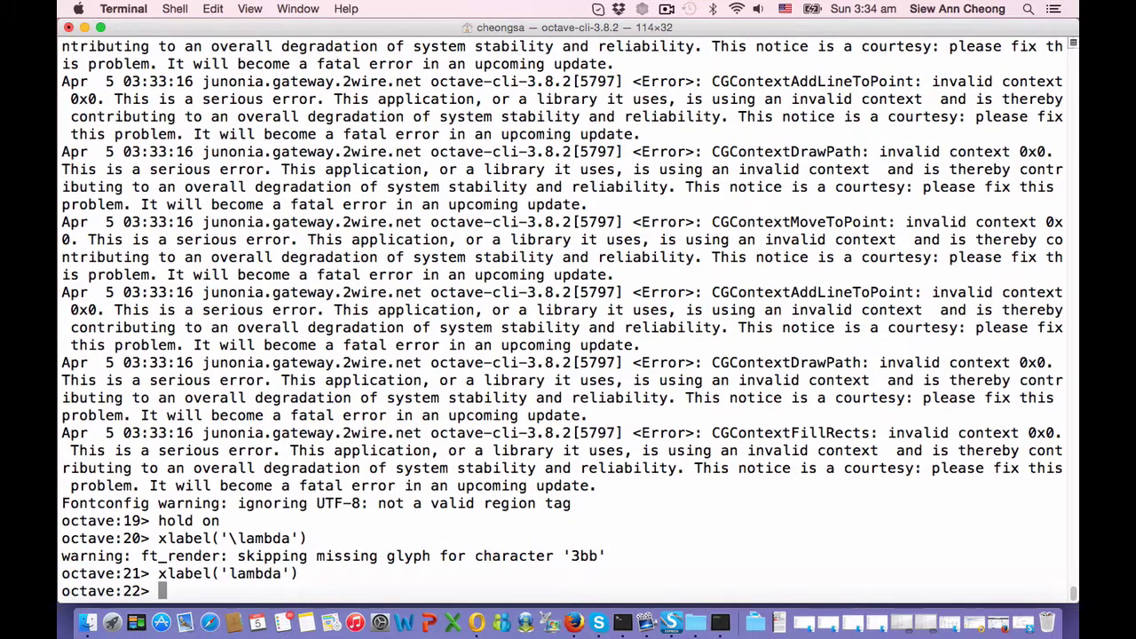
type("ylabel(")
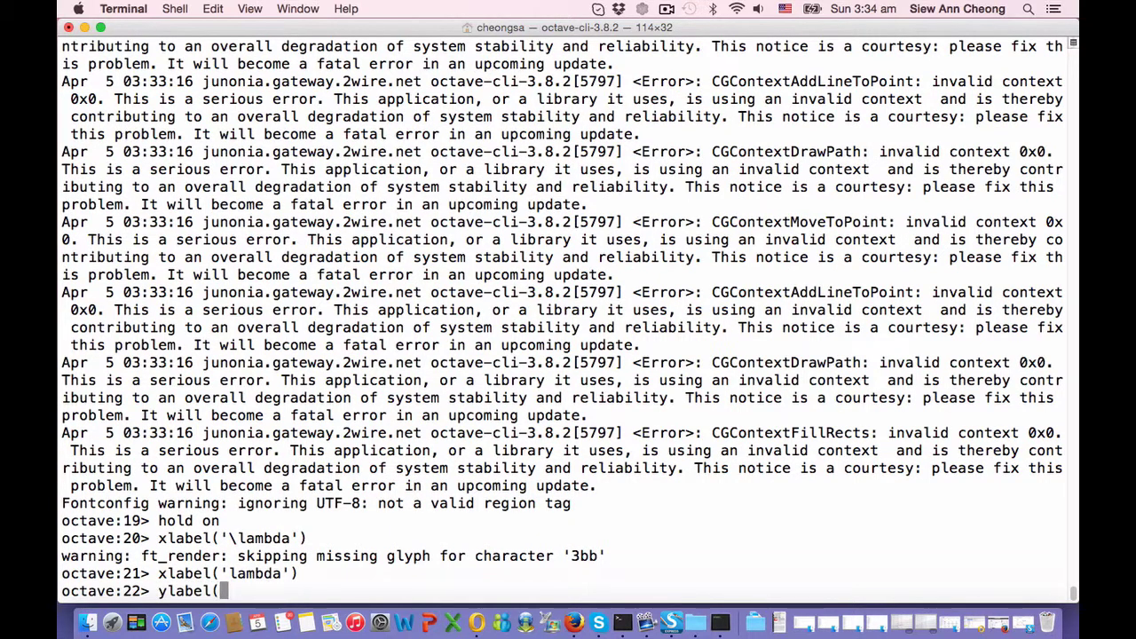
type("'p(lambda)")
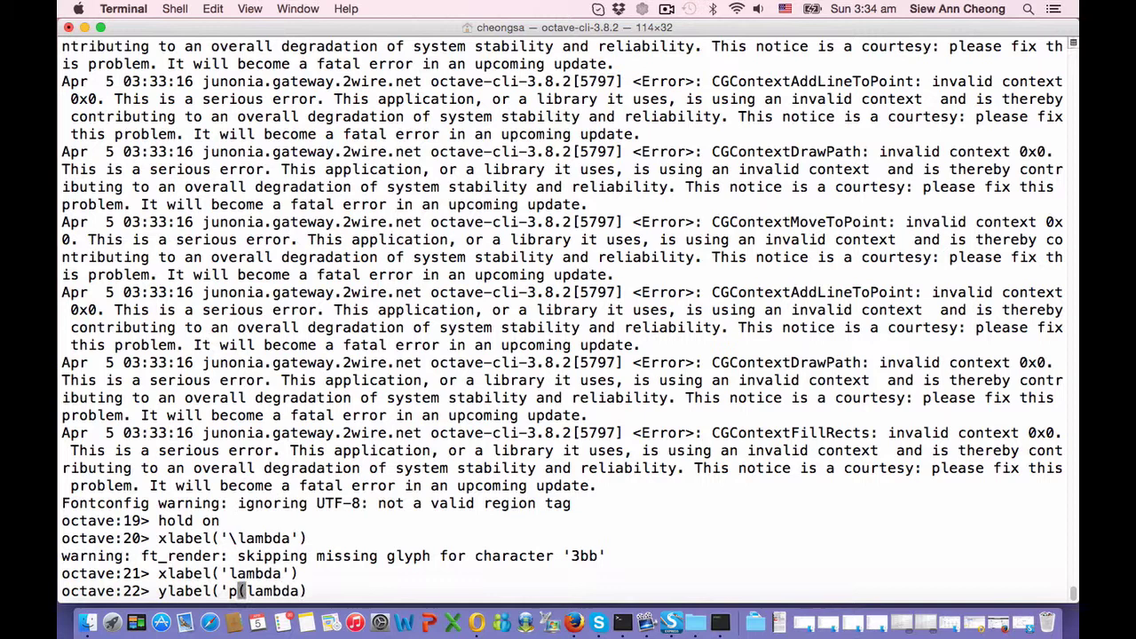
type("')")
key("Return")
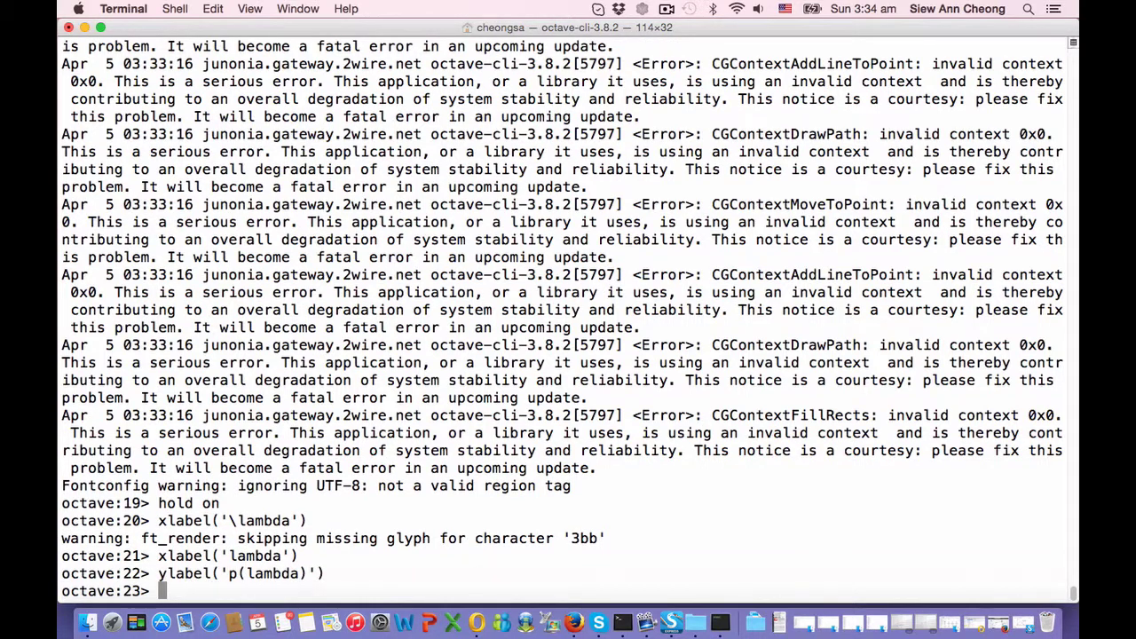
Run plot(ll, pll, 'r', 'linewidth', 2) to overlay the red theoretical curve
type("plot(ll")
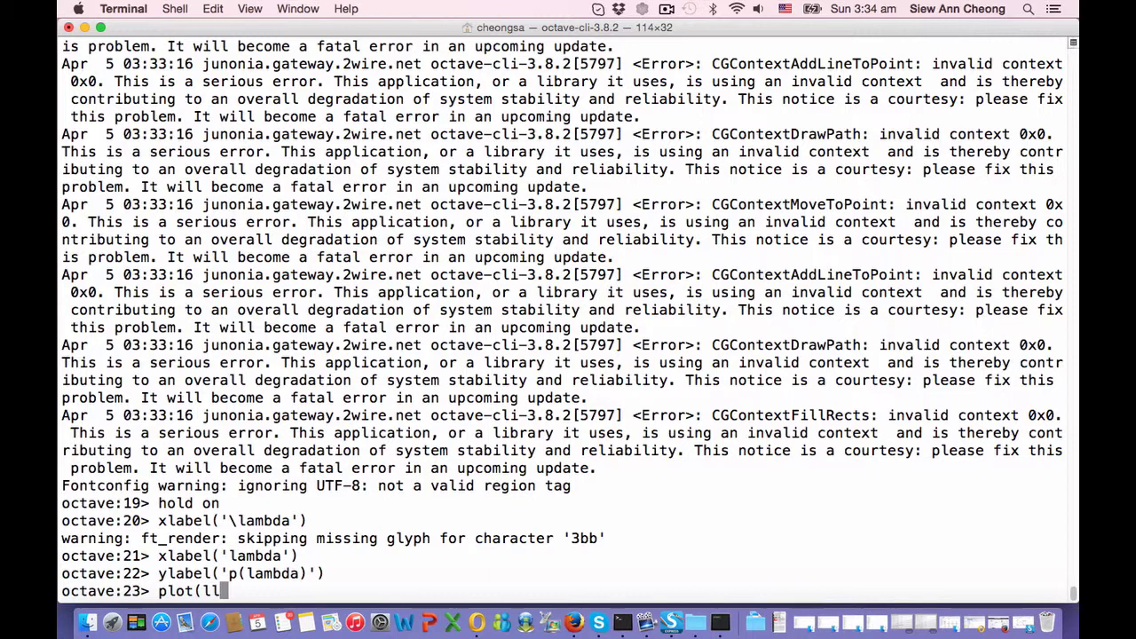
type(", pll, 'r', 'lineiwd")
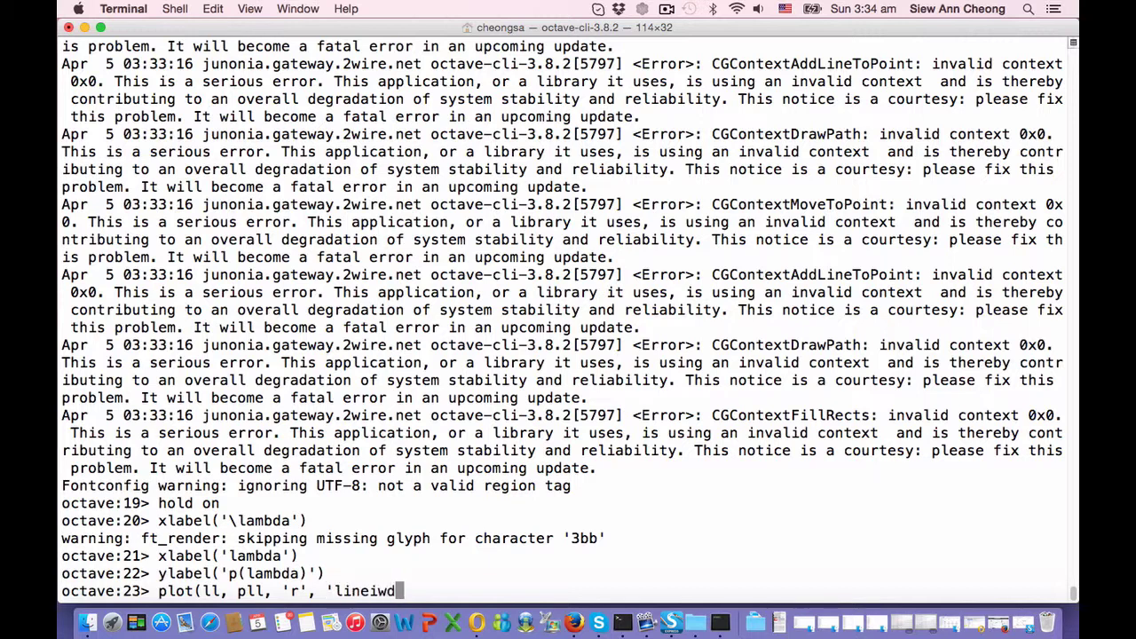
type("t")
key("BackSpace")
key("BackSpace")
key("BackSpace")
key("BackSpace")
type("width', 2")
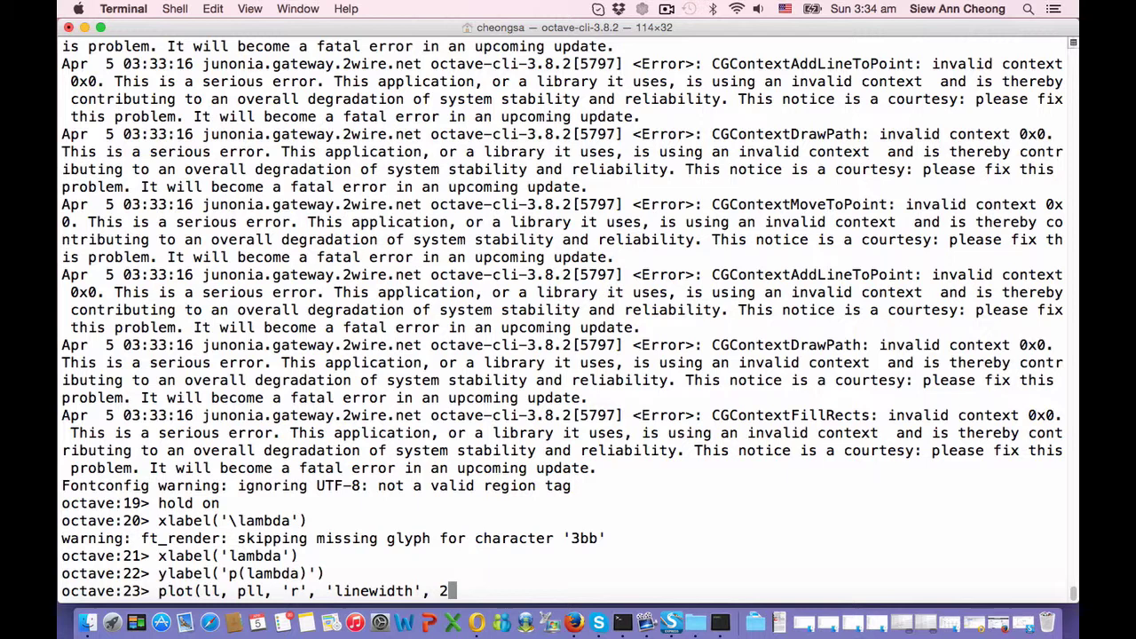
type(")")
key("Return")
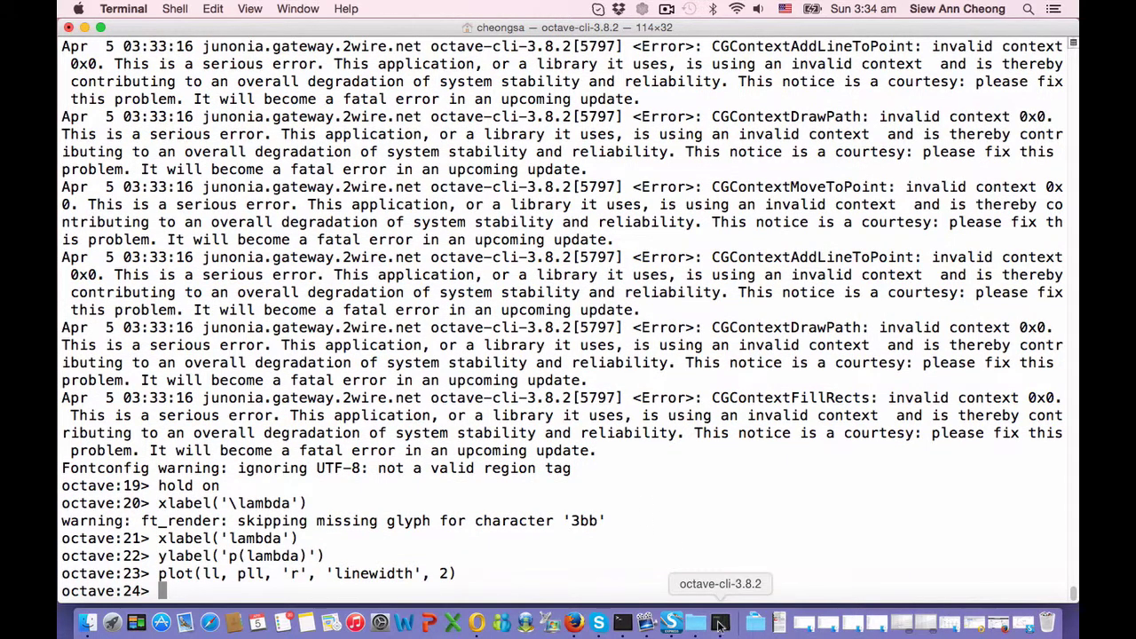
Bring Figure 1 forward to view the histogram with its red theoretical curve
left_click(719, 626)
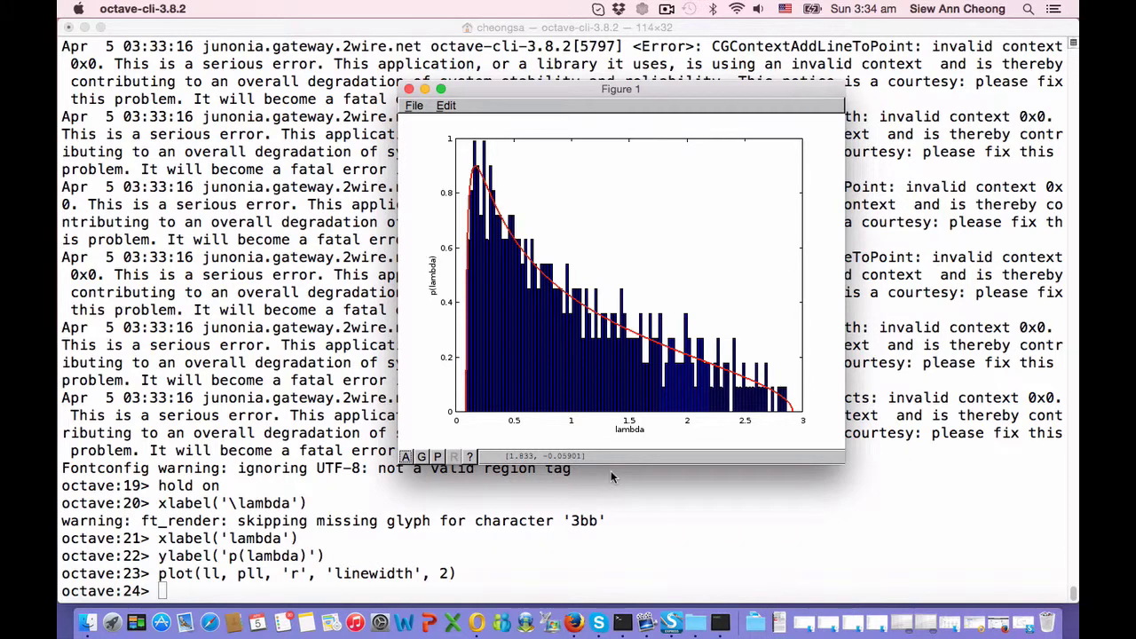